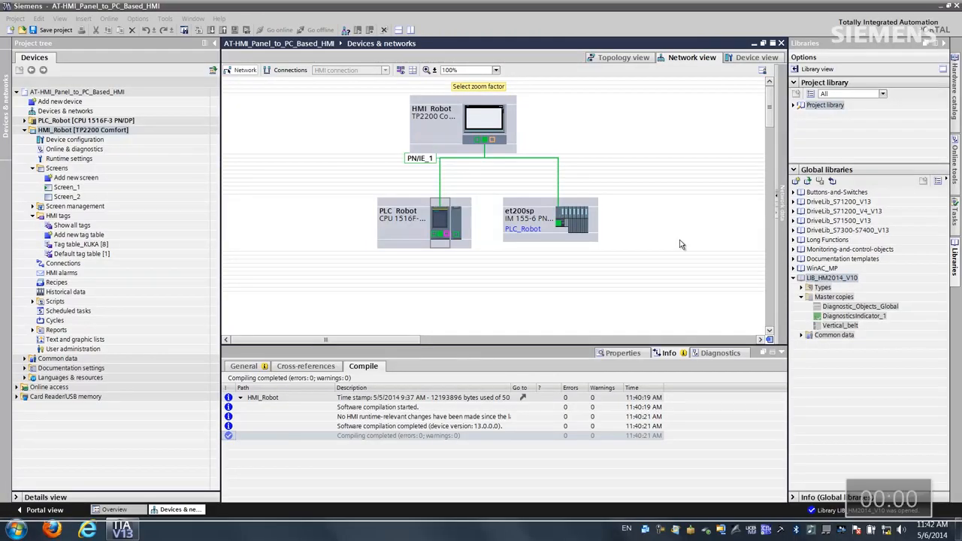
Add a WinCC RT Advanced PC station from the PC systems' SIMATIC HMI applications to the network, beside HMI_Robot
left_click(955, 104)
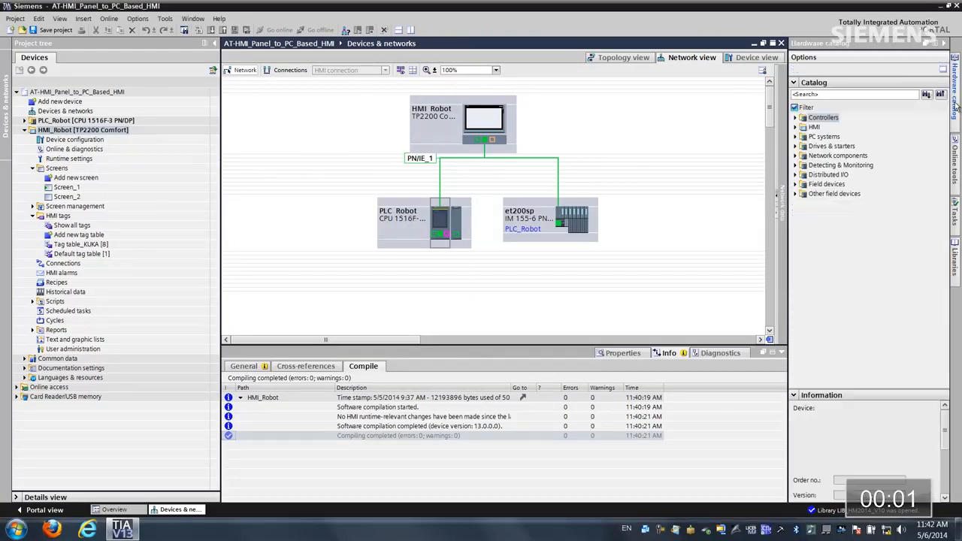
left_click(799, 139)
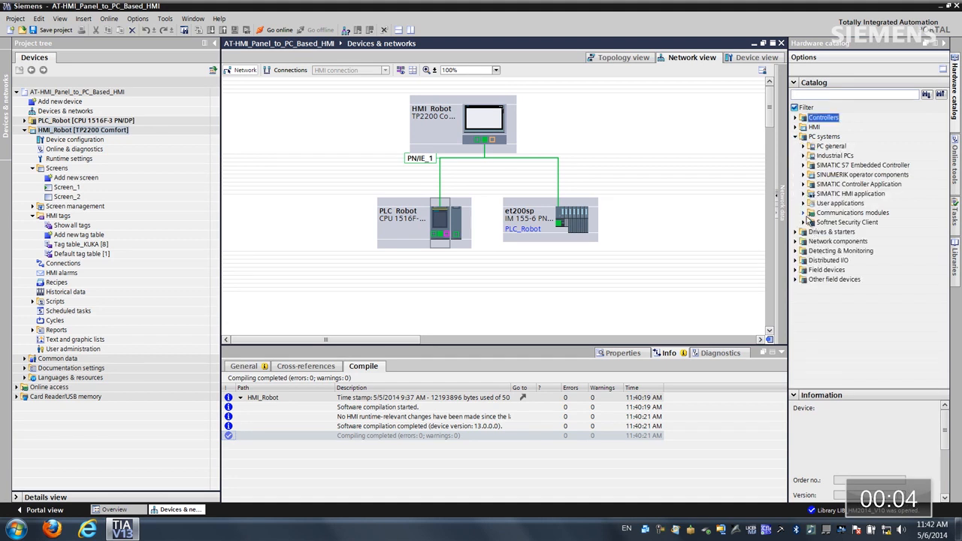
left_click(804, 194)
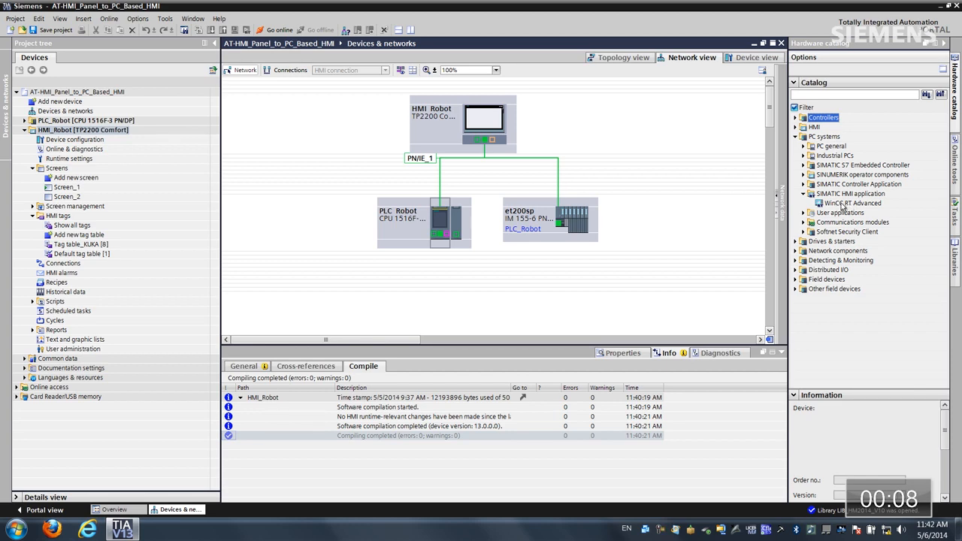
left_click_drag(842, 208, 634, 112)
Insert an IE general PROFINET/Ethernet communications module into PC-System_1
left_click(804, 224)
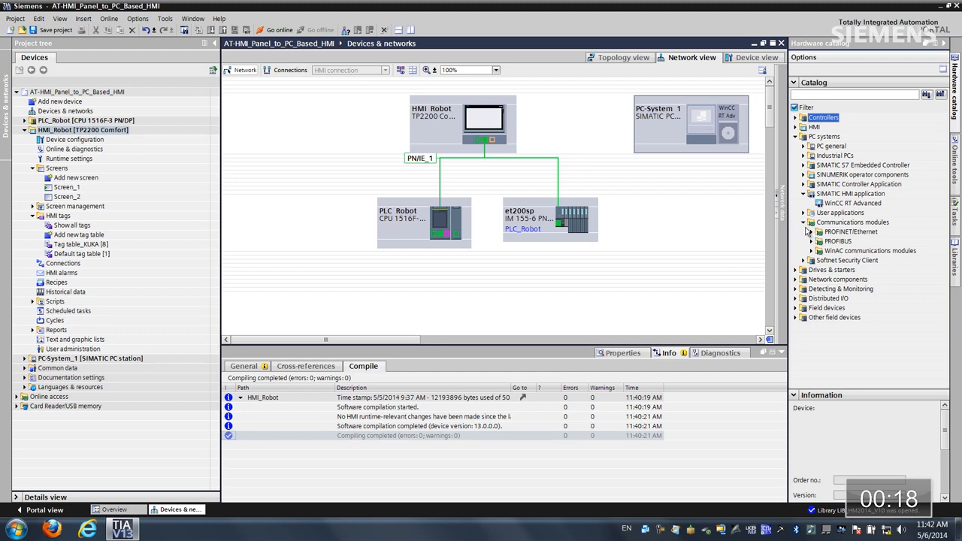
left_click(813, 233)
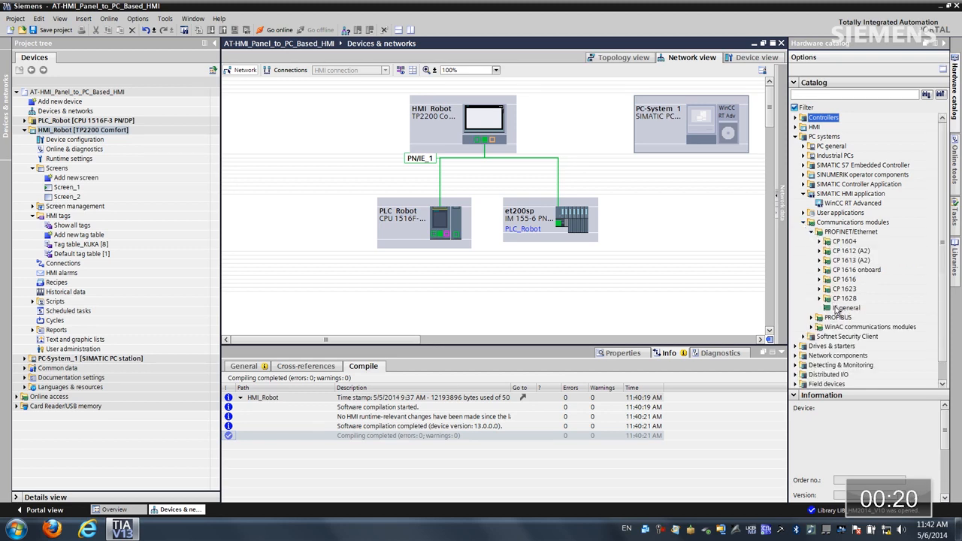
left_click_drag(778, 293, 746, 133)
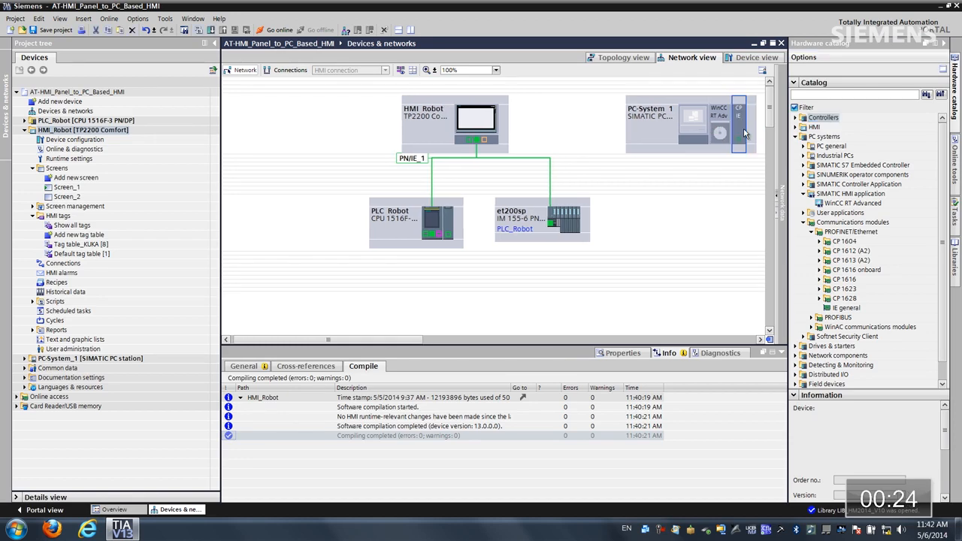
Create an HMI connection between the WinCC RT Advanced module of PC-System_1 and the PLC_Robot CPU
left_click(286, 70)
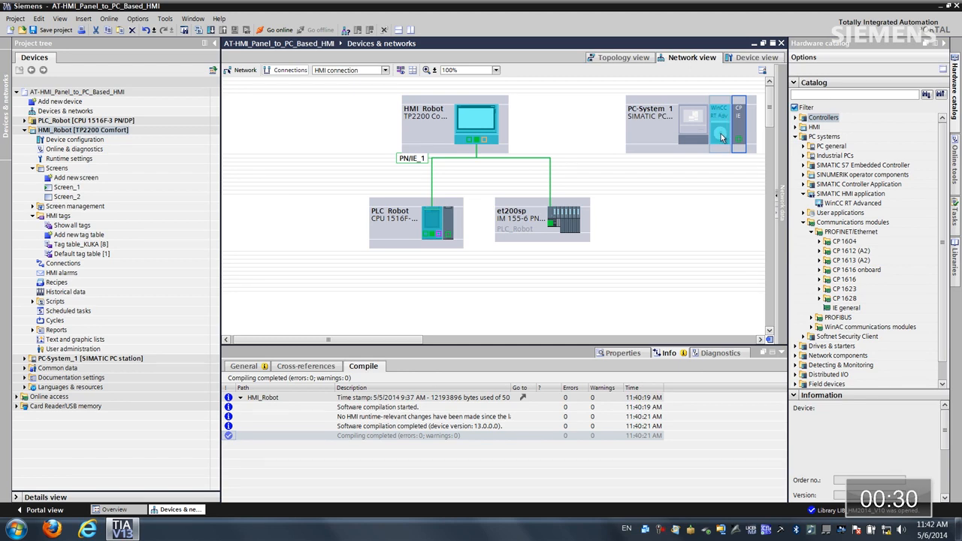
left_click_drag(720, 145, 434, 238)
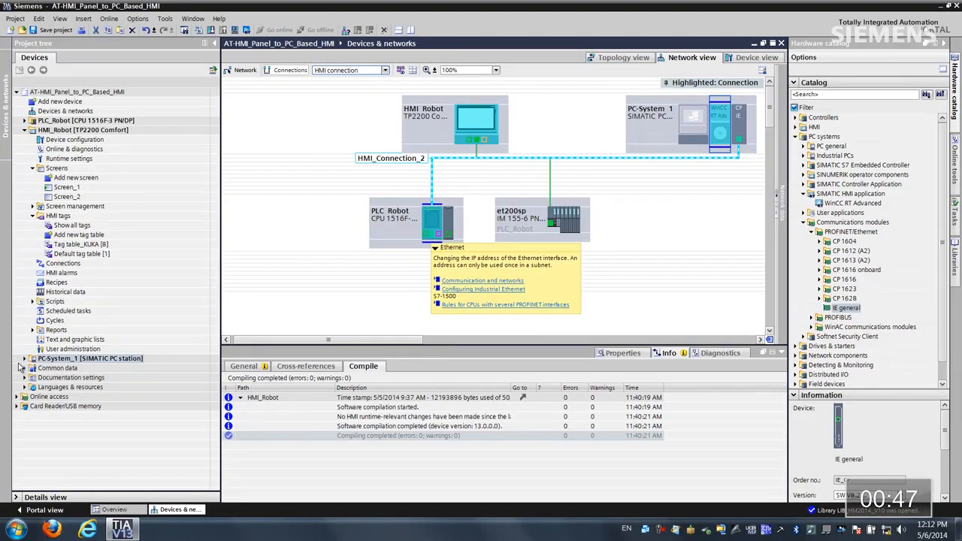
Set the screen resolution in the runtime settings of HMI_RT_2 to 1920x1080 and close the settings
left_click(24, 358)
left_click(33, 387)
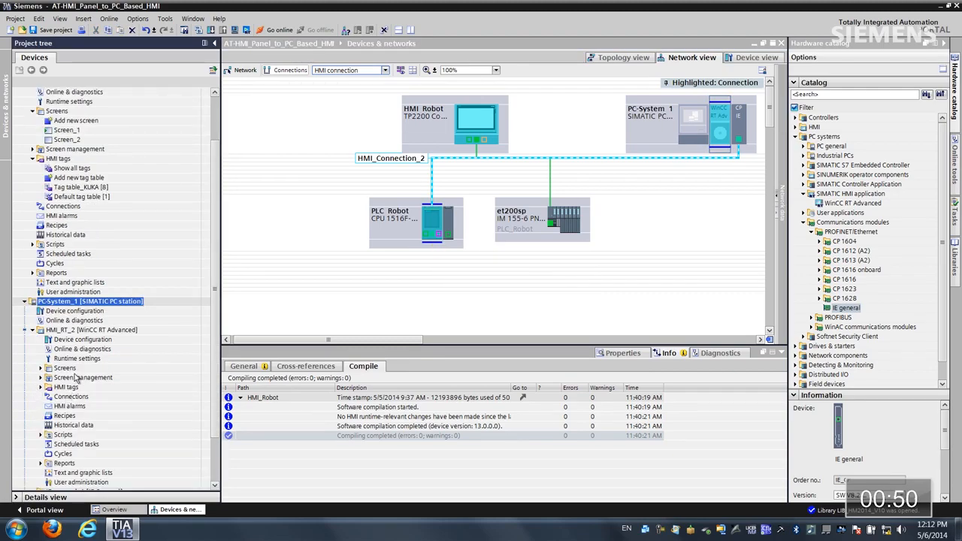
double_click(75, 359)
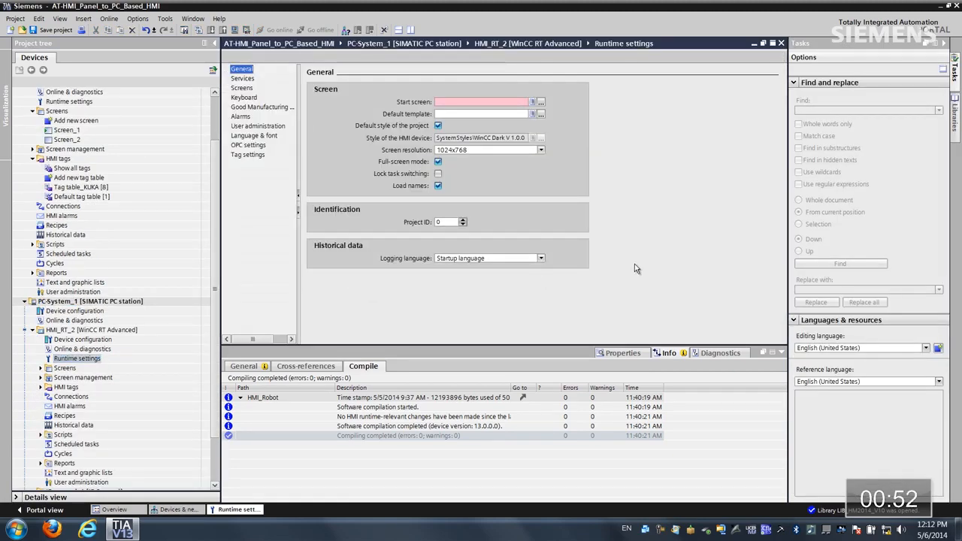
left_click(541, 150)
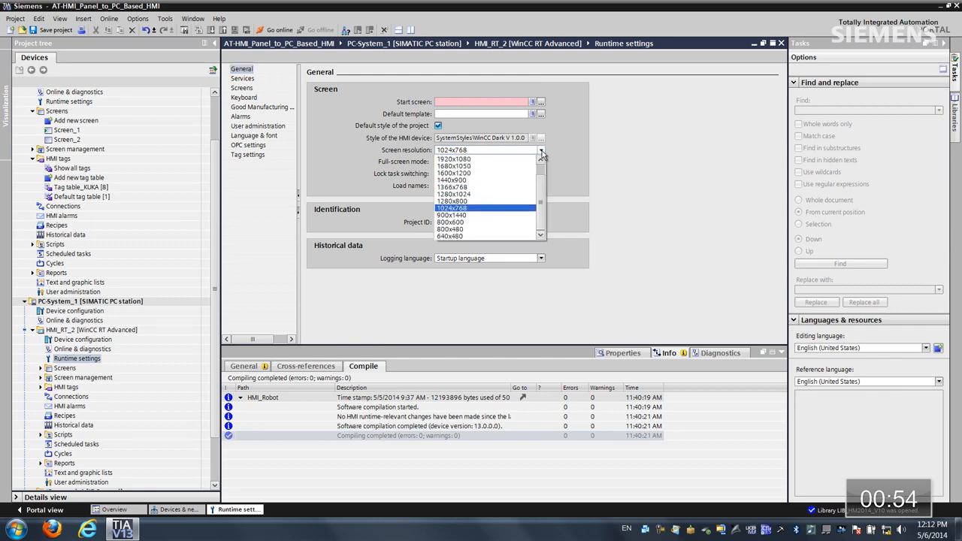
left_click(513, 159)
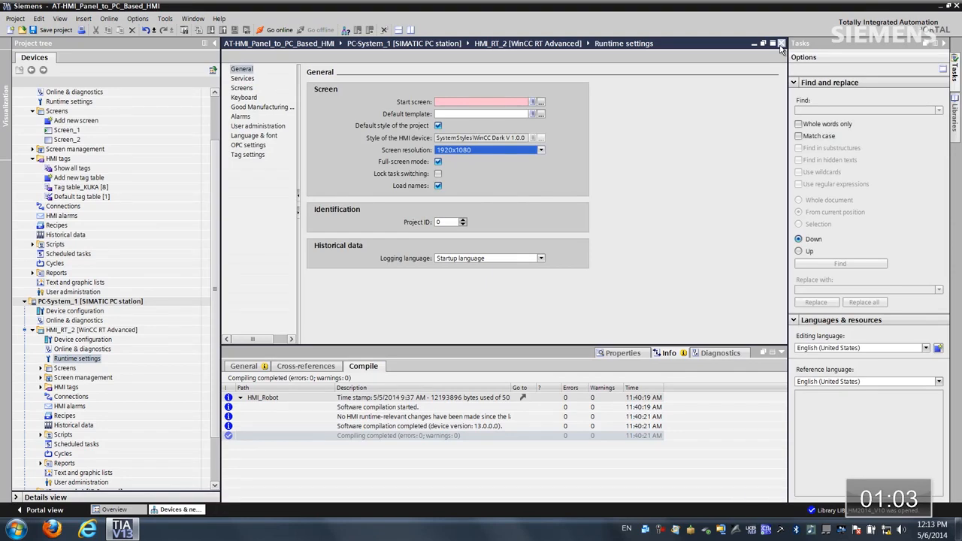
left_click(781, 43)
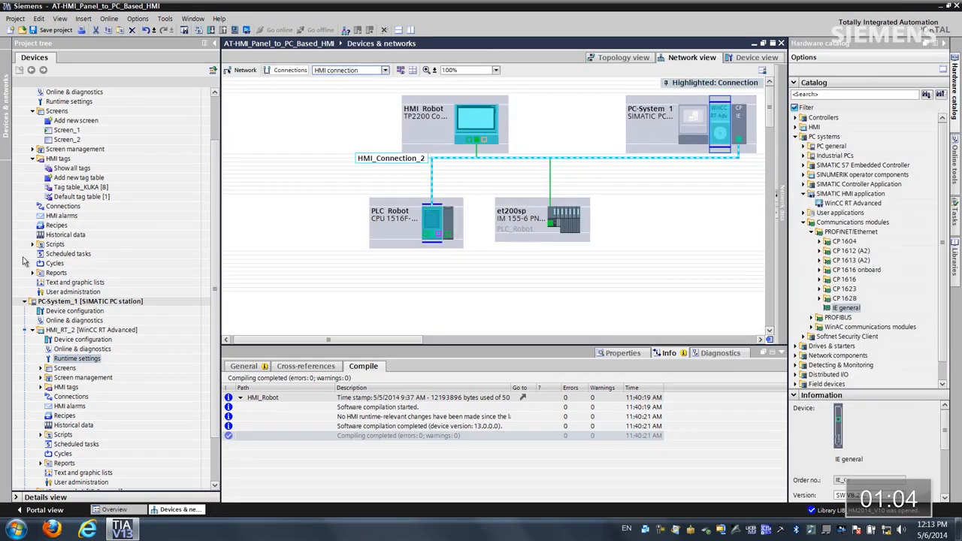
Copy Tag table_KUKA from HMI_Robot into the HMI tags of HMI_RT_2
left_click(64, 188)
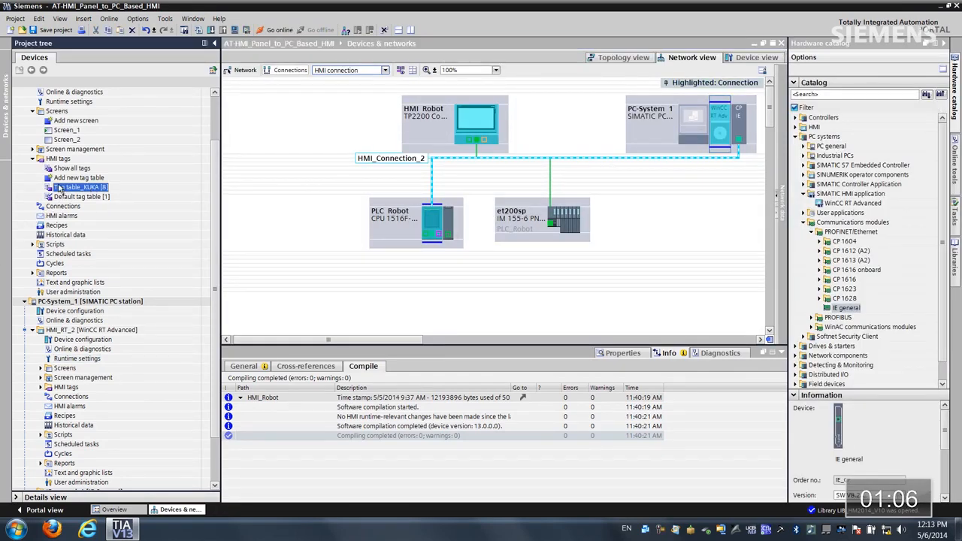
left_click_drag(63, 189, 121, 386)
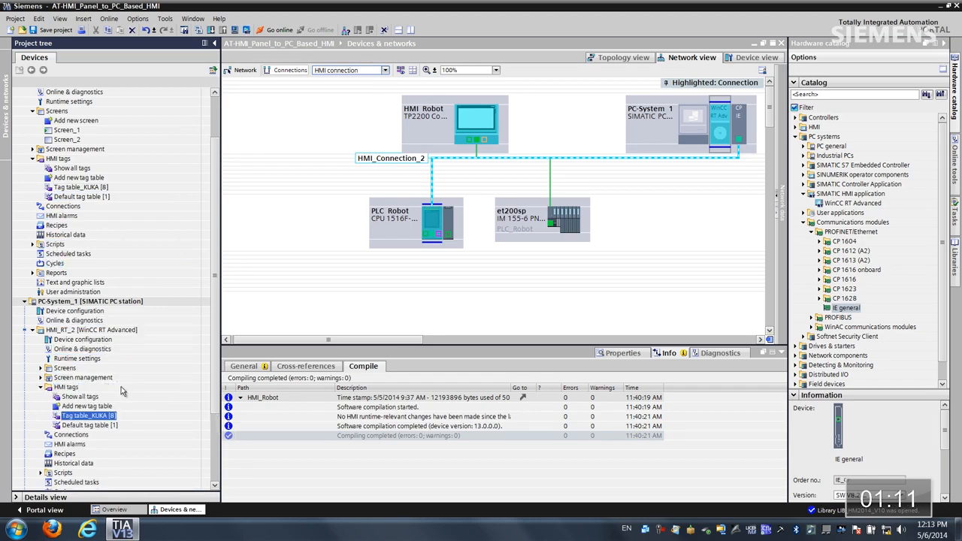
Assign HMI_Connection_2 to Interface_Movement in the copied Tag table_KUKA and fill it down to all other tags, overwriting their attributes
double_click(84, 416)
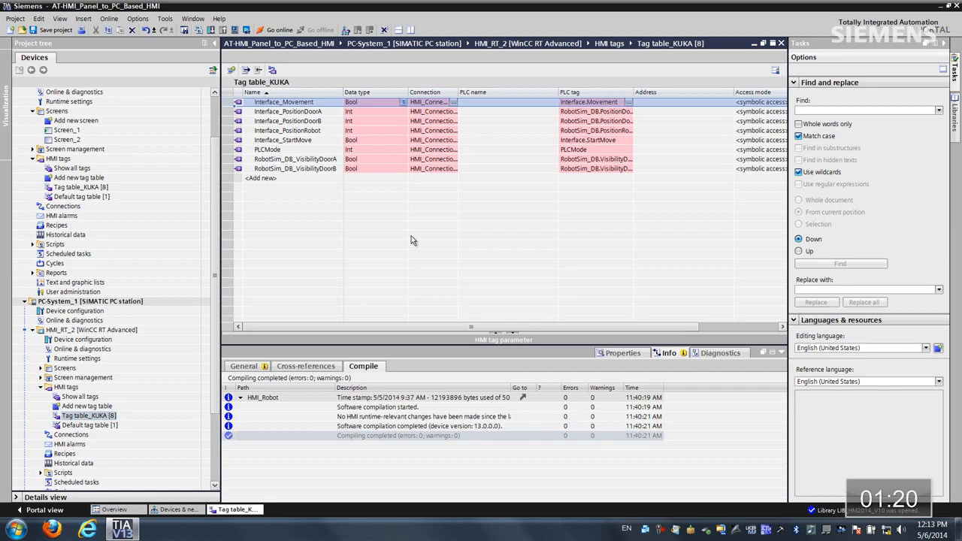
left_click(455, 103)
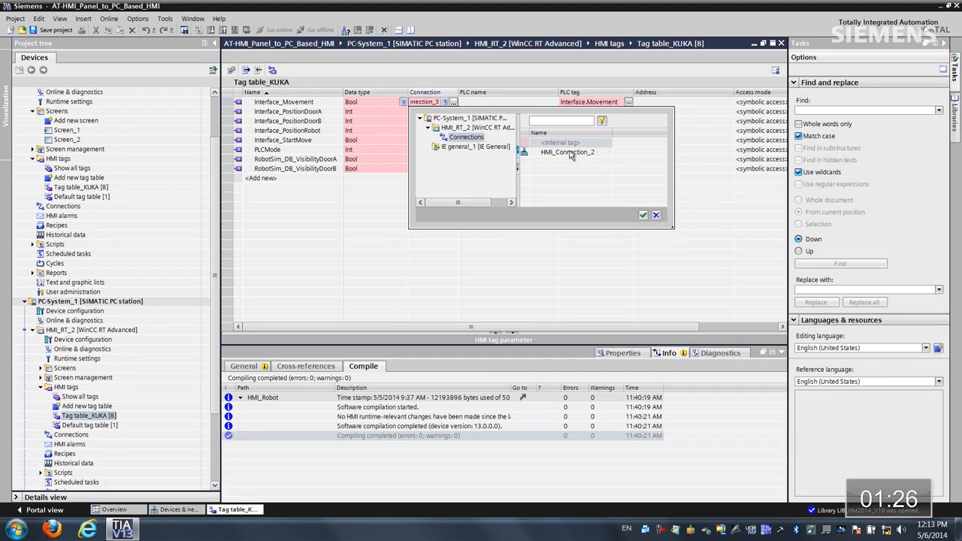
left_click(570, 153)
left_click(644, 216)
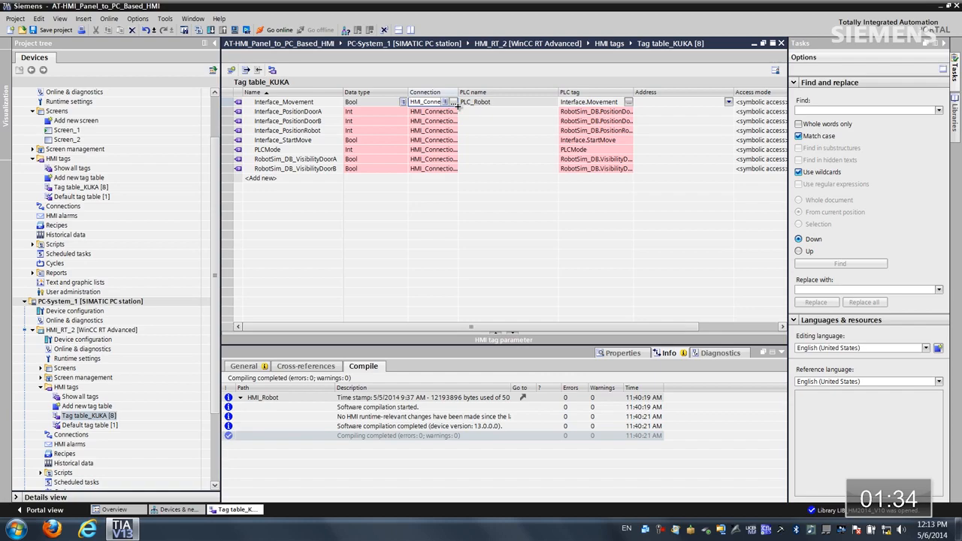
left_click_drag(455, 106, 455, 166)
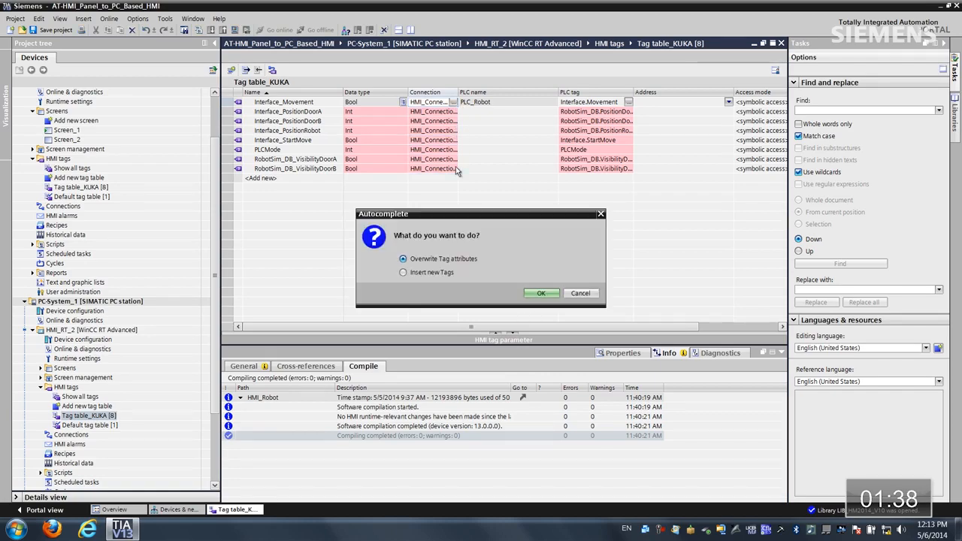
left_click(540, 294)
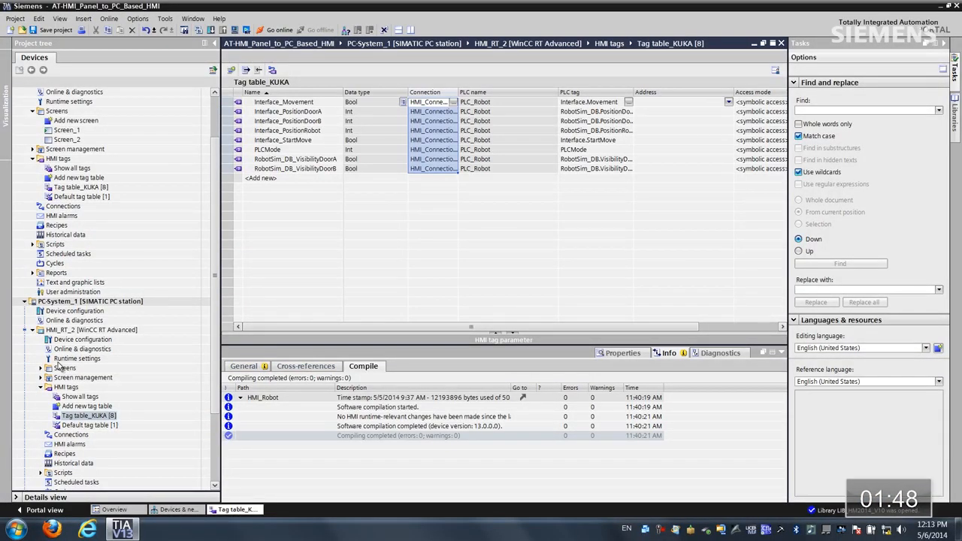
Add two new screens, Screen_1 and Screen_2, to HMI_RT_2
left_click(41, 369)
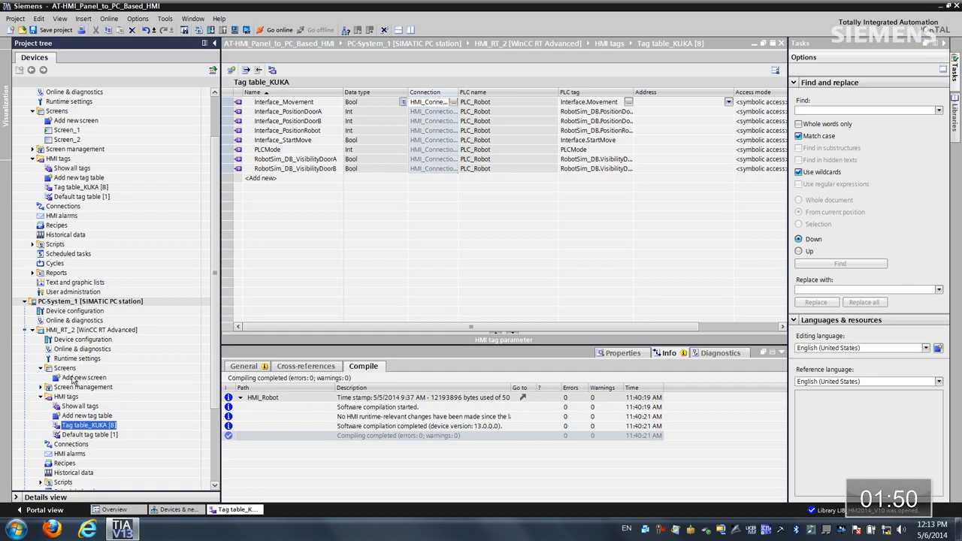
left_click(75, 377)
double_click(72, 375)
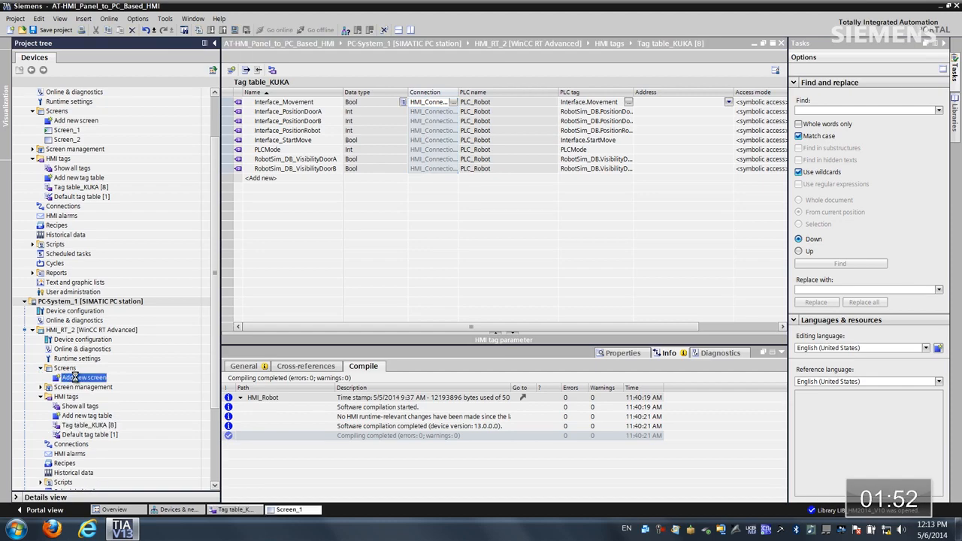
double_click(73, 378)
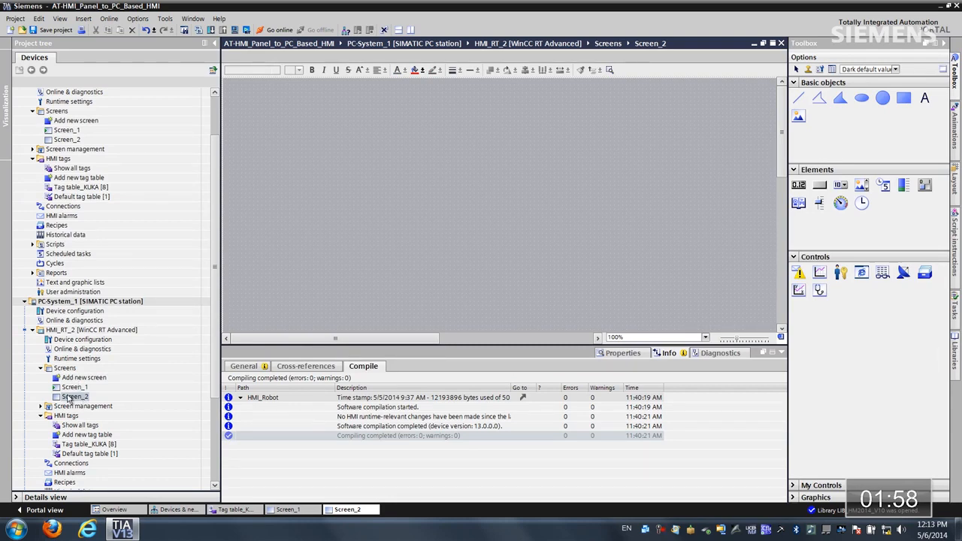
Place a Screen_1 navigation button on Screen_2 and a Screen_2 button on Screen_1, each in the upper-left corner, and close Screen_2
left_click_drag(60, 395, 275, 87)
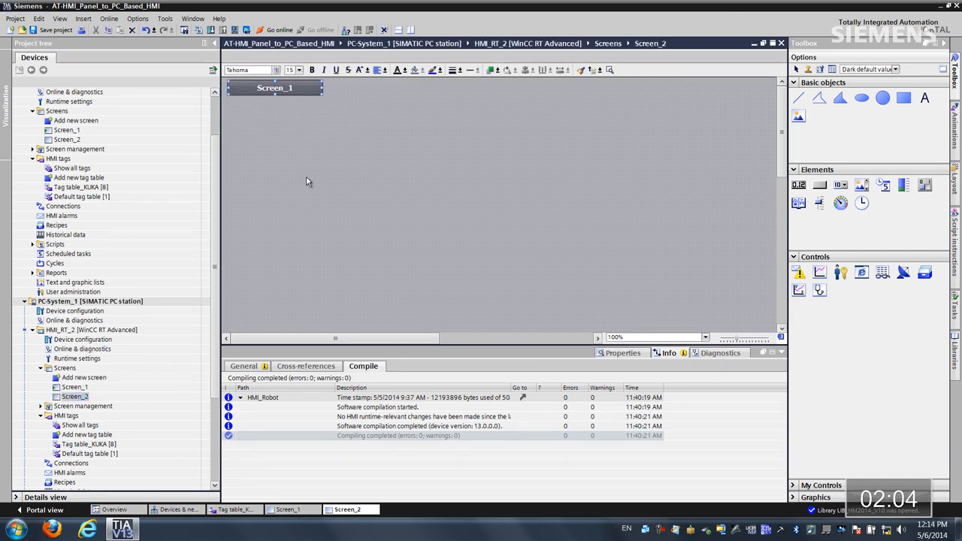
double_click(65, 387)
left_click_drag(60, 397, 274, 88)
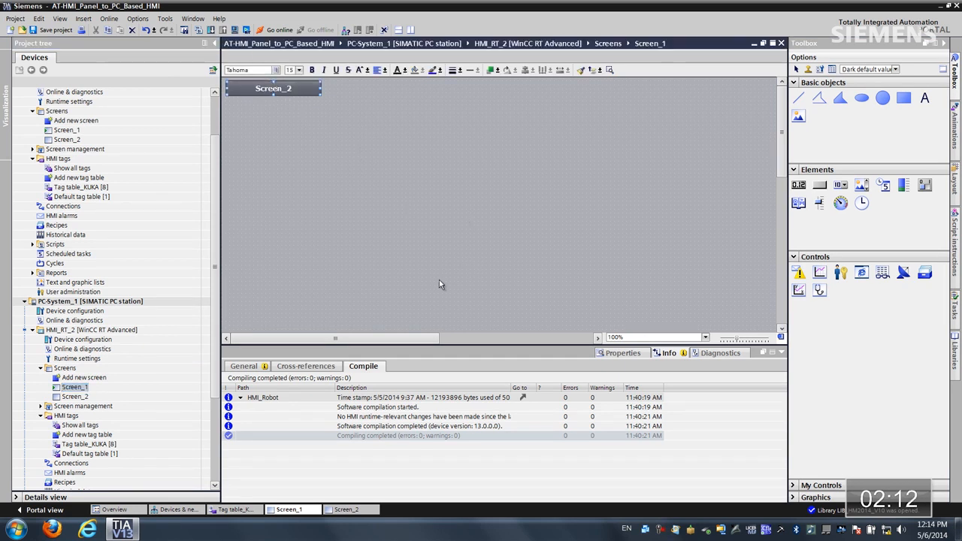
right_click(346, 511)
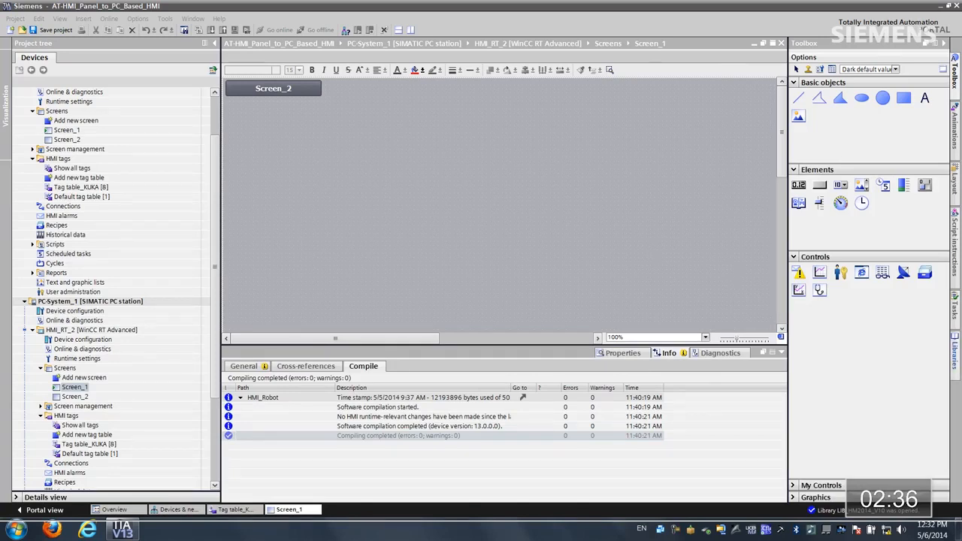
Place the Vertical_belt master copy from LIB_HM2014_V10 on the right side of Screen_1 and ungroup it
left_click(957, 357)
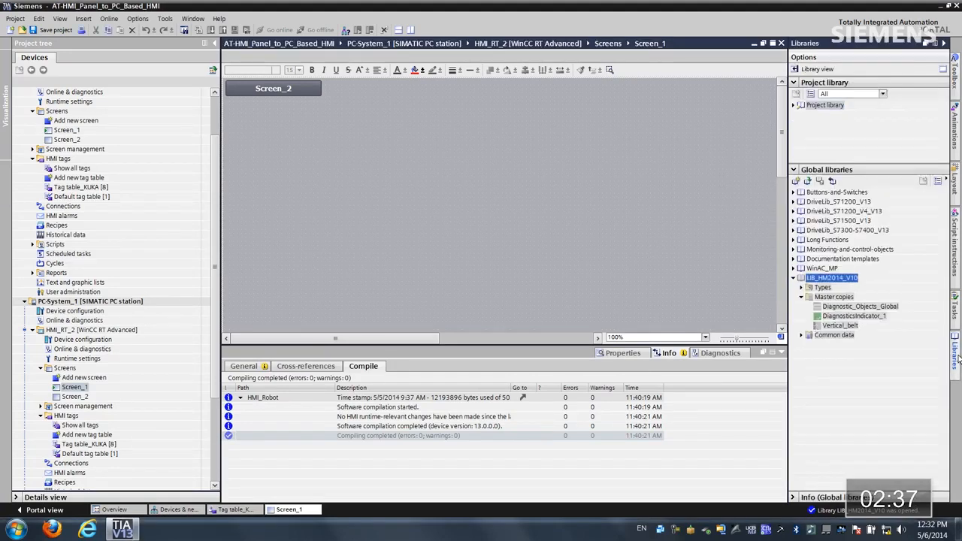
left_click(837, 326)
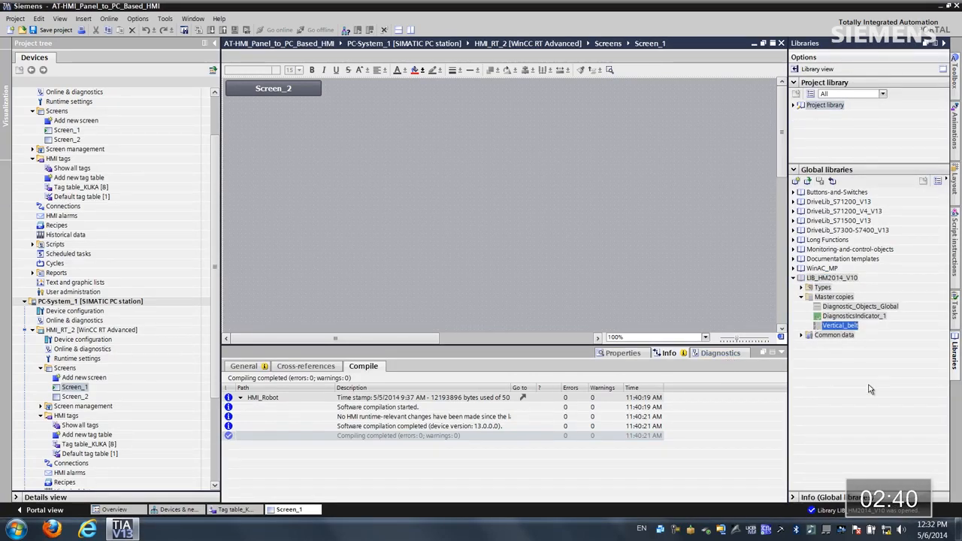
left_click(706, 339)
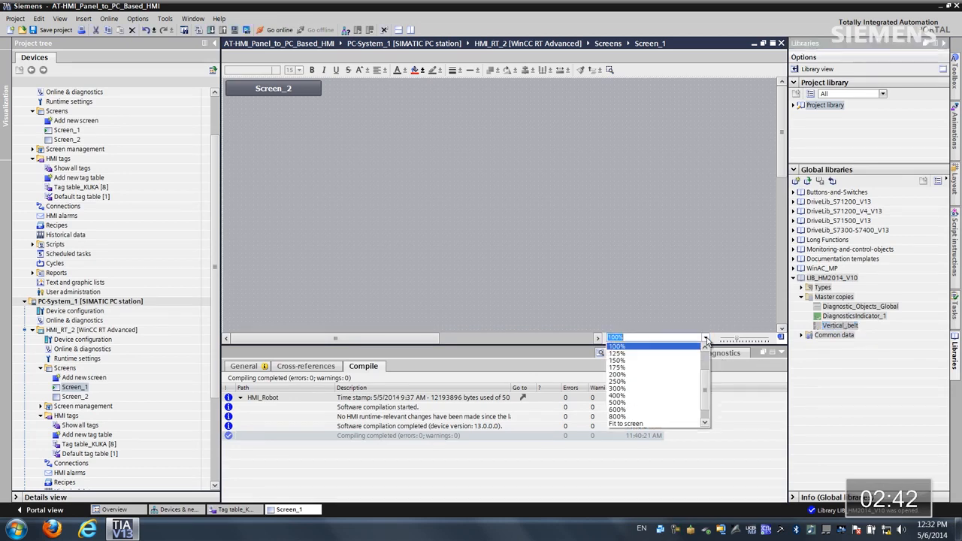
left_click(706, 426)
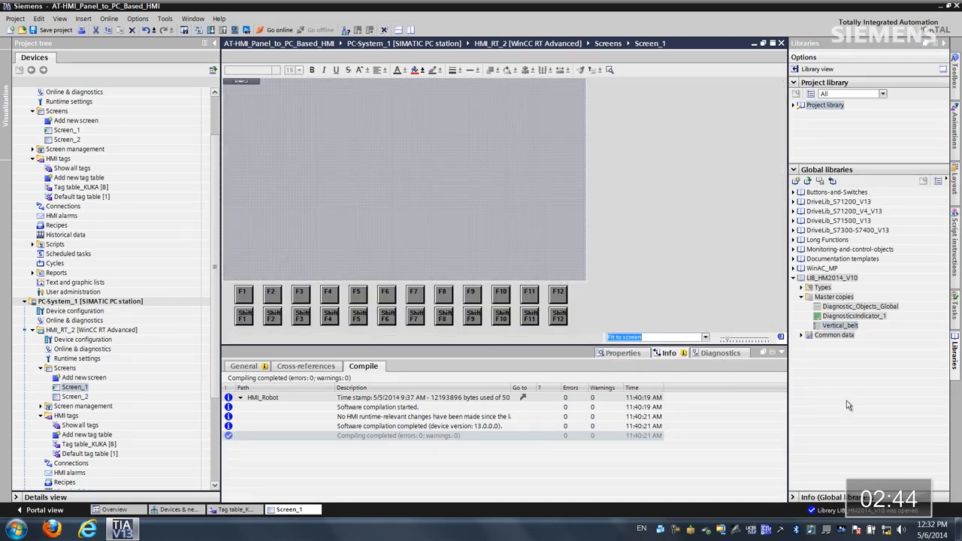
left_click_drag(840, 331, 554, 210)
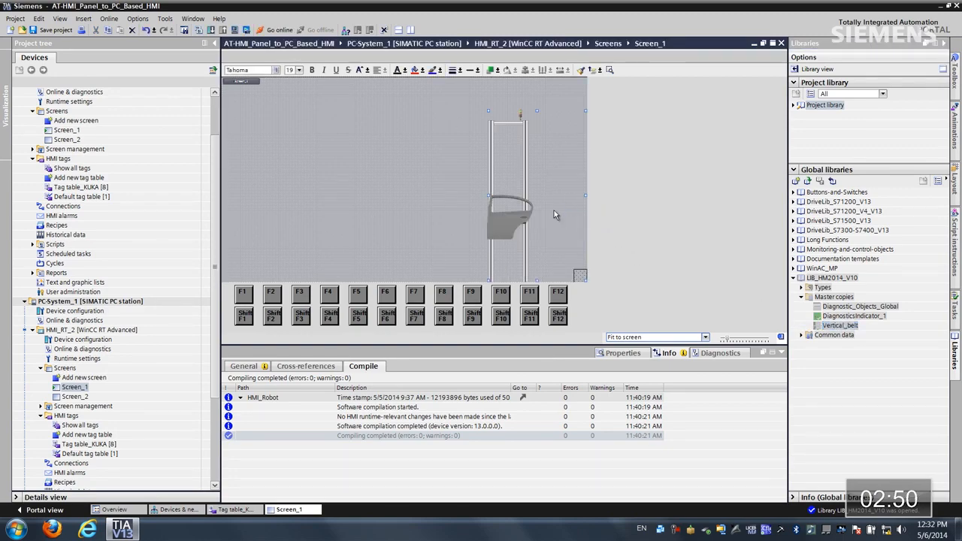
right_click(500, 217)
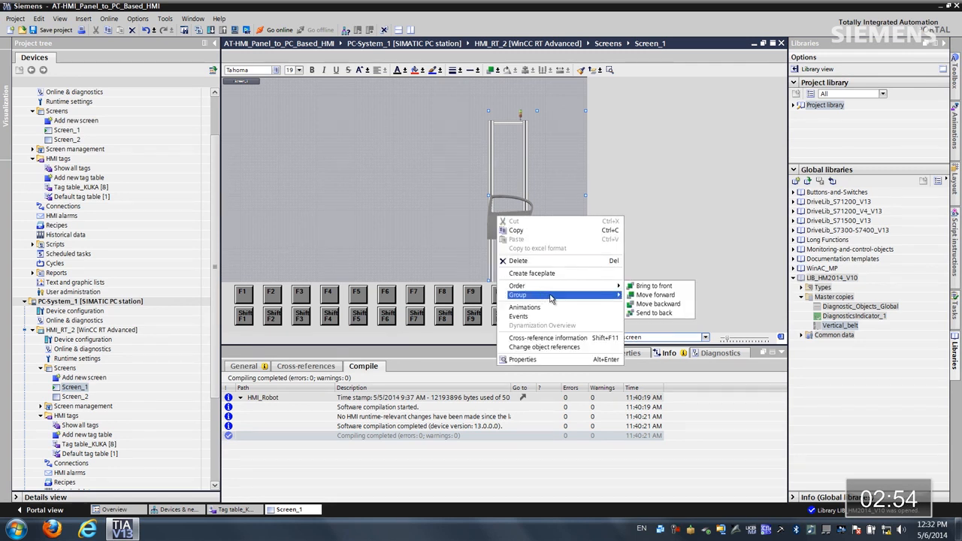
left_click(639, 295)
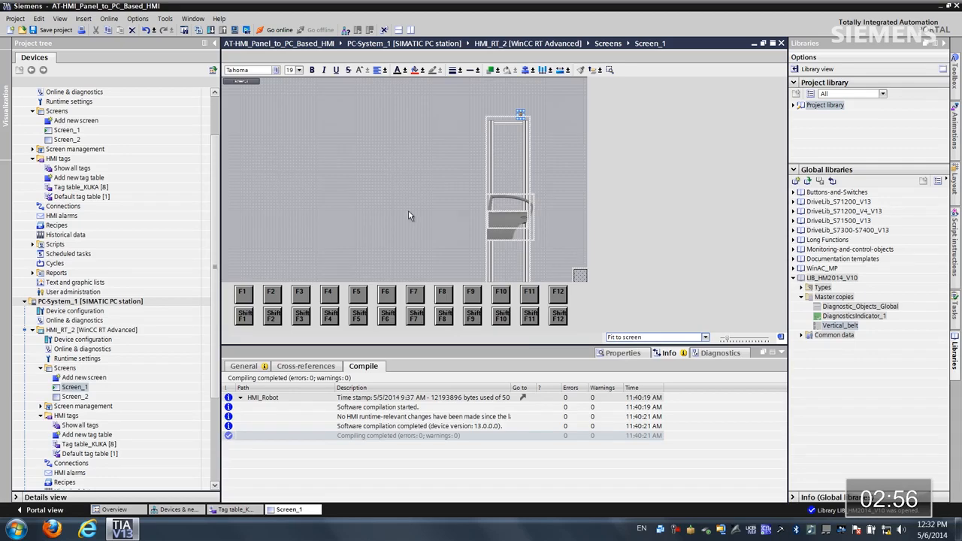
Add a vertical movement animation to the car door graphic on the vertical belt, with its target position at Y 218
left_click(504, 219)
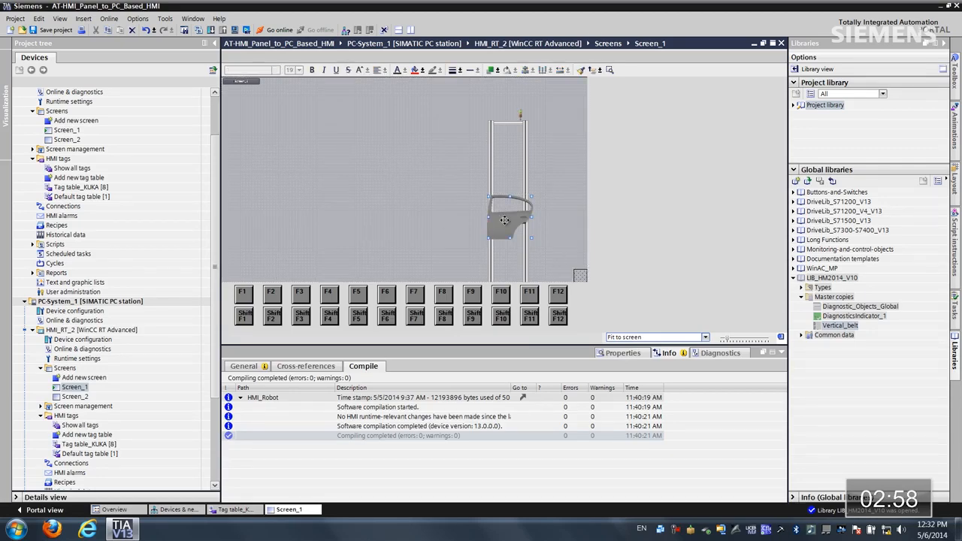
right_click(504, 220)
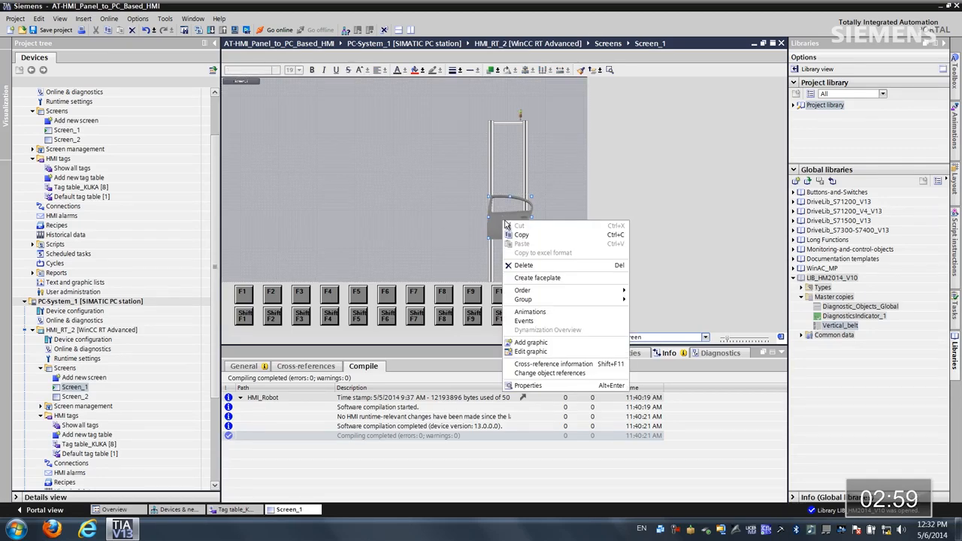
left_click(539, 312)
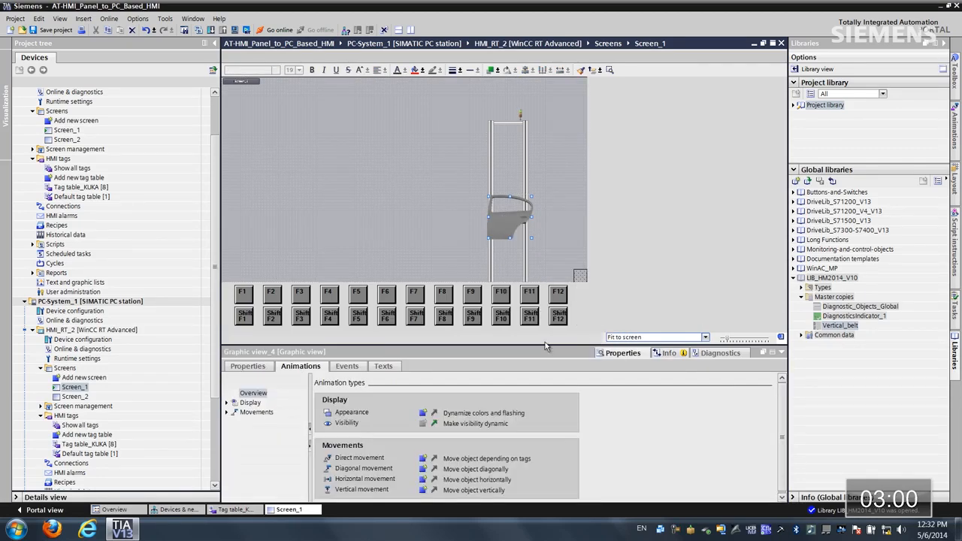
left_click(434, 490)
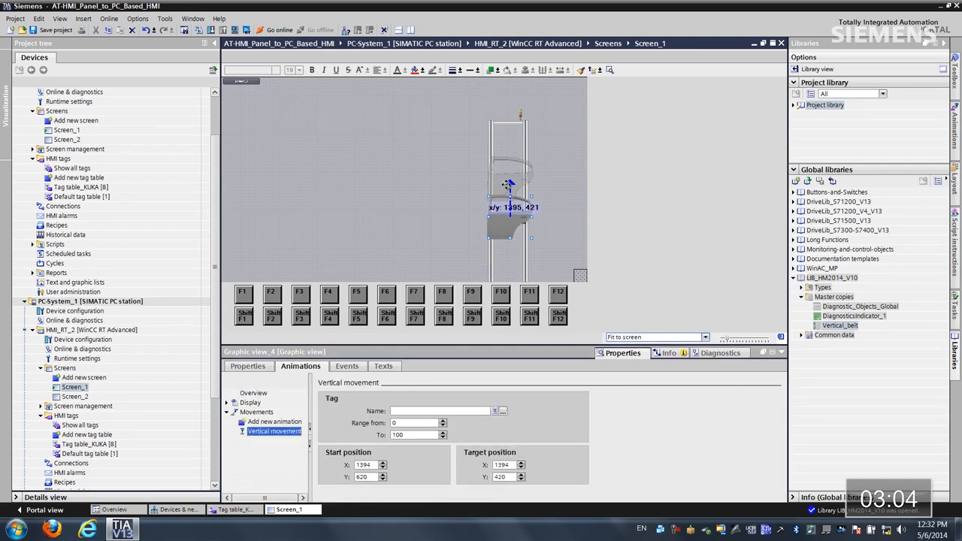
left_click_drag(509, 183, 512, 141)
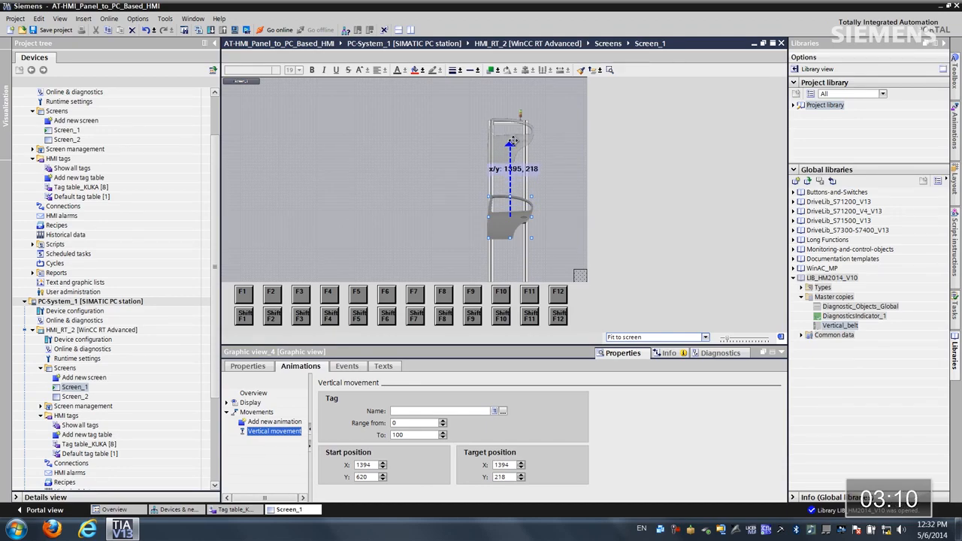
Assign the tag Interface_PositionDoorB from Tag table_KUKA to the door's vertical movement
left_click(414, 411)
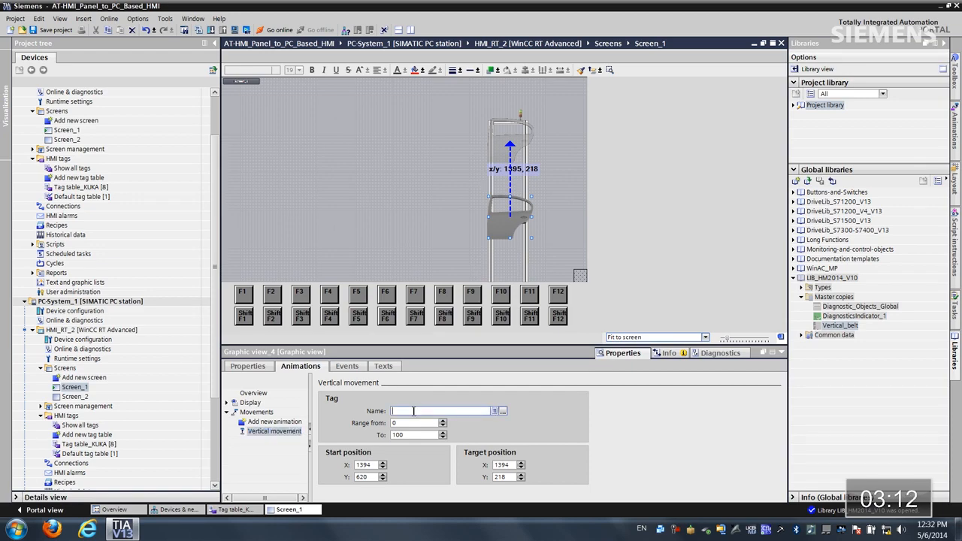
type("i")
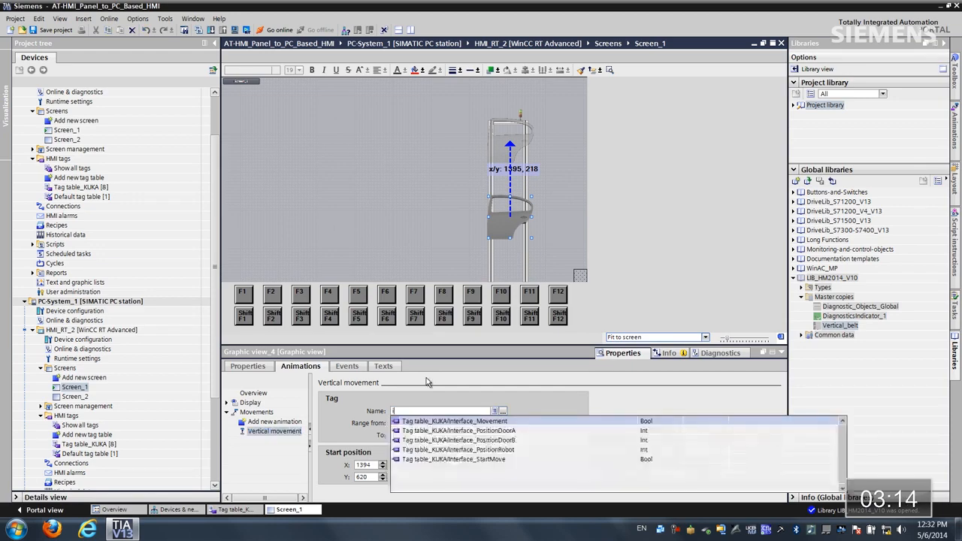
key("Down")
key("Down")
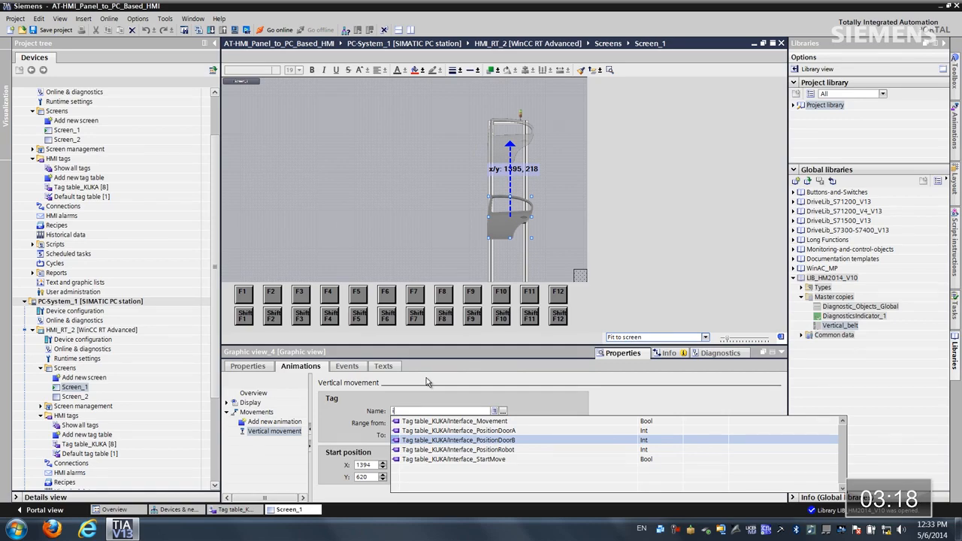
key("Return")
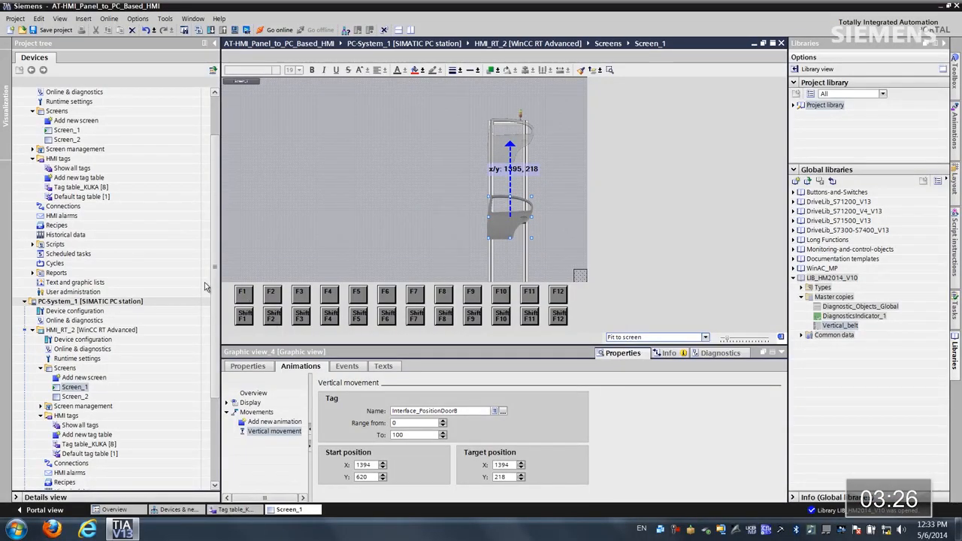
Open Screen_1 of HMI_Robot, fit it to the screen, and show it side by side with Screen_1 of HMI_RT_2
double_click(66, 131)
left_click(669, 303)
left_click(706, 338)
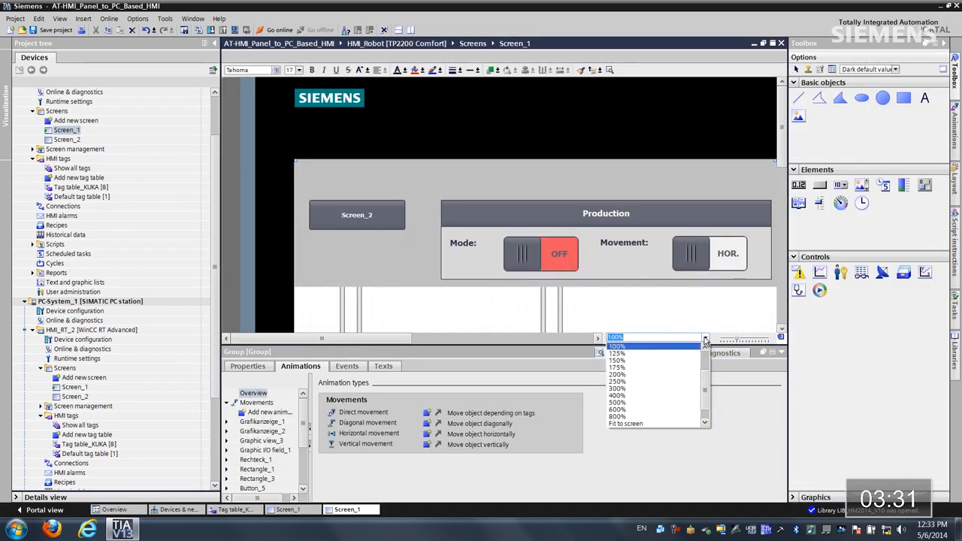
left_click(671, 425)
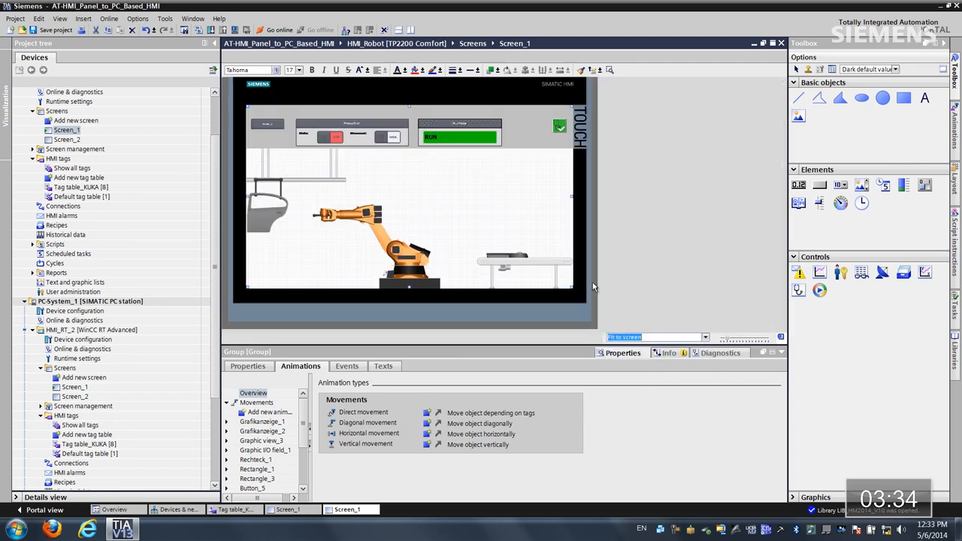
left_click(411, 30)
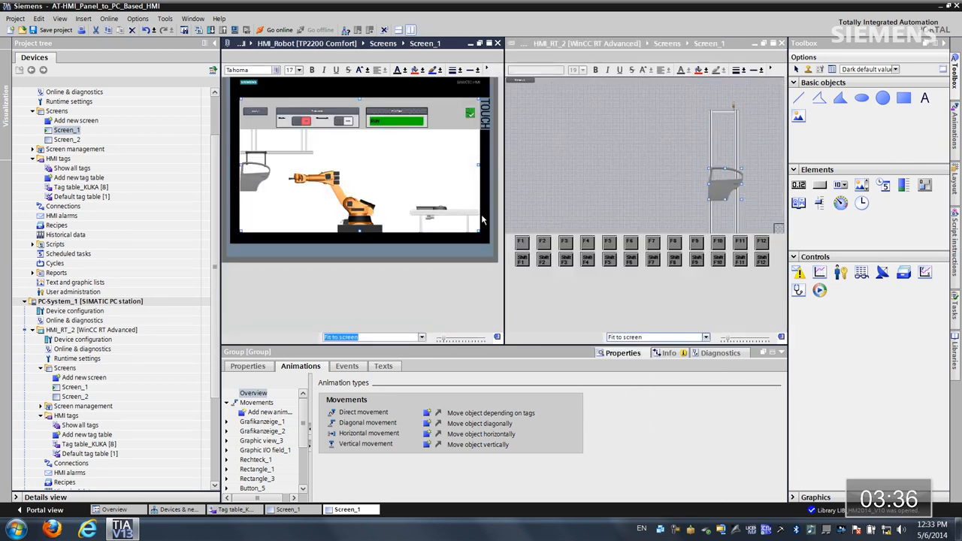
Copy the grouped robot cell objects from the HMI_Robot Screen_1 onto Screen_1 of HMI_RT_2 and close the source screen
left_click(273, 160)
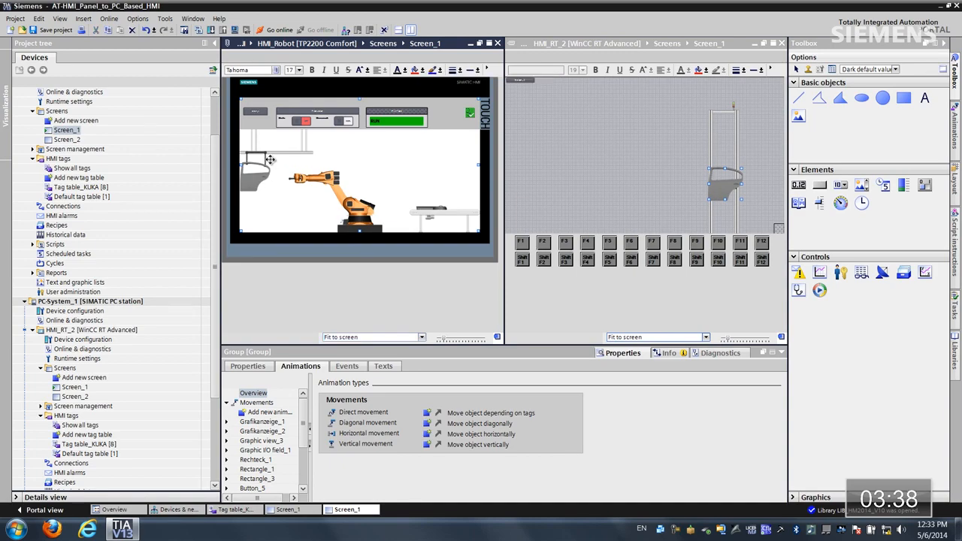
left_click_drag(265, 158, 556, 148)
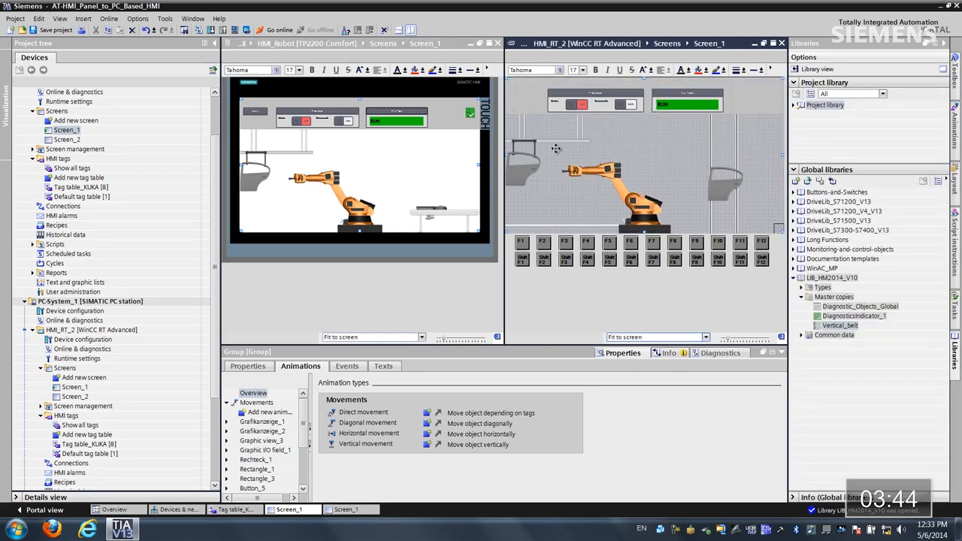
left_click(499, 43)
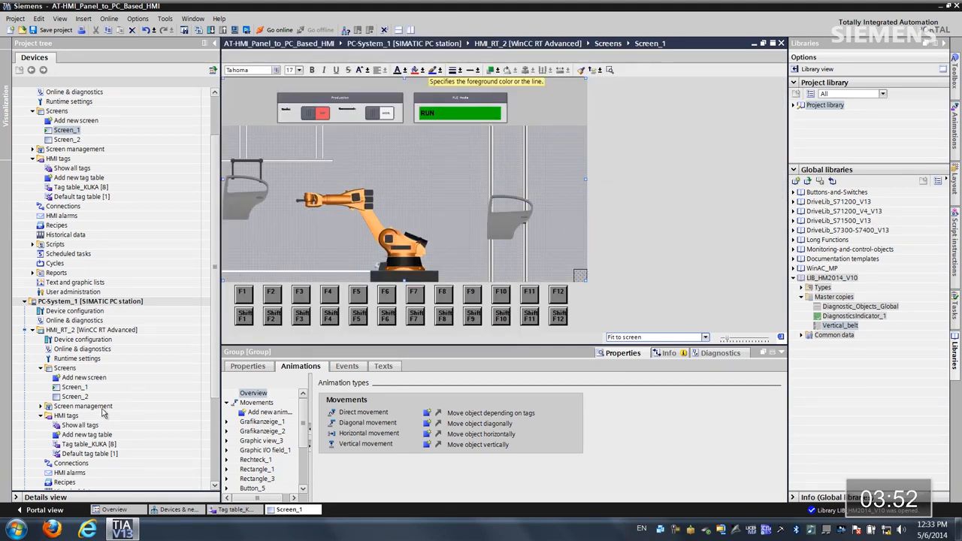
Set both the background colour and the grid colour of Screen_1 in HMI_RT_2 to white (255, 255, 255)
right_click(67, 387)
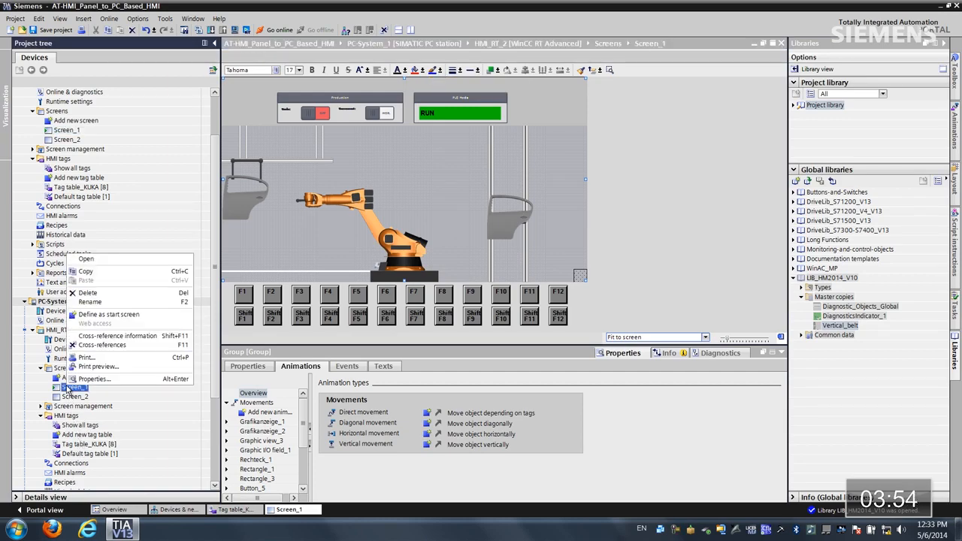
left_click(92, 379)
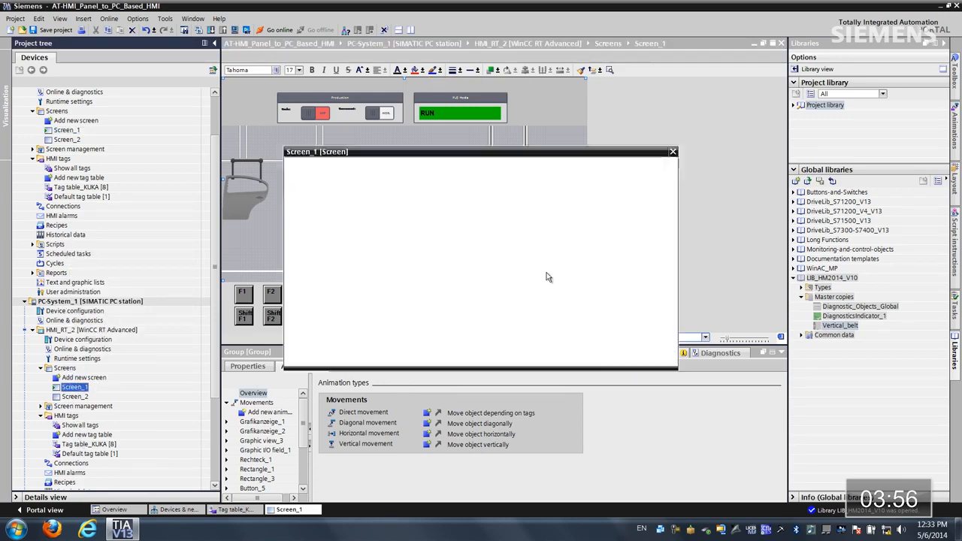
left_click(495, 228)
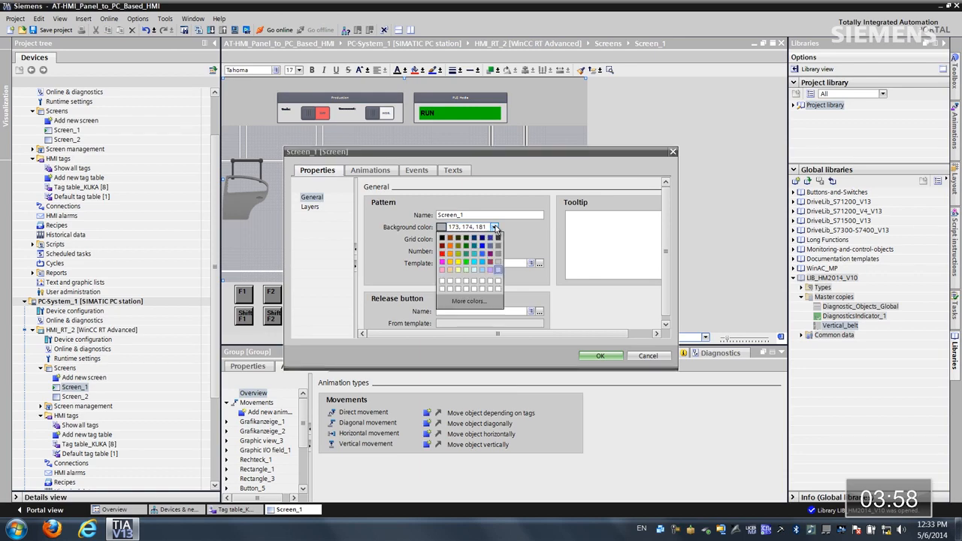
left_click(501, 275)
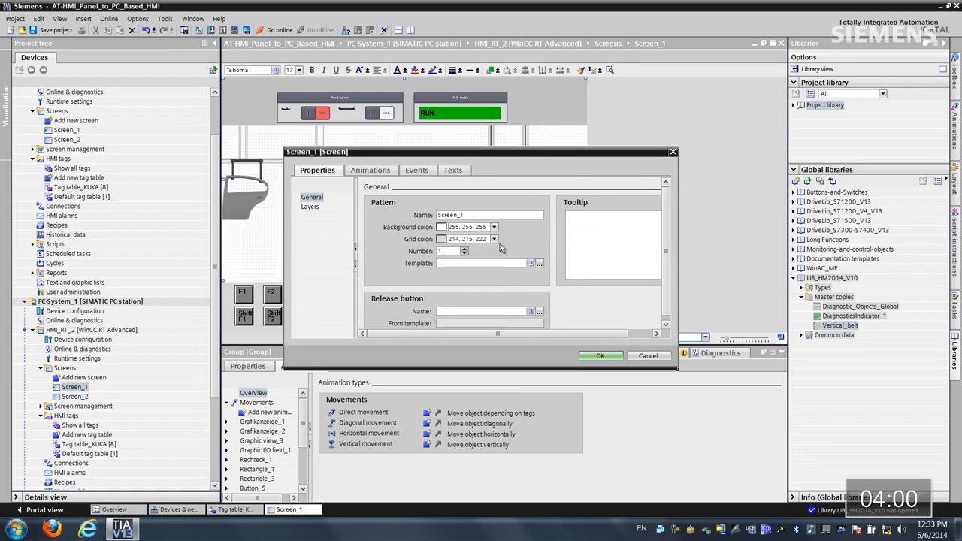
left_click(494, 239)
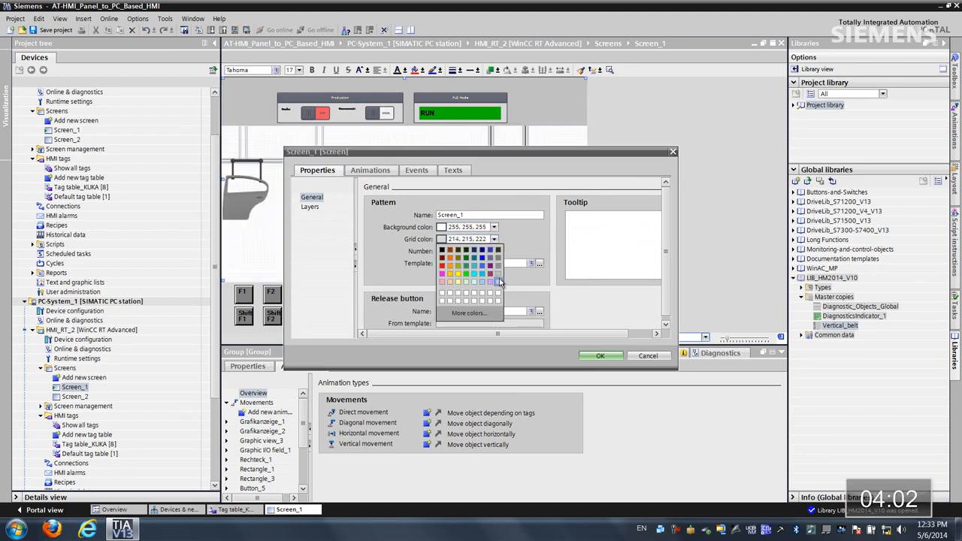
left_click(500, 284)
left_click(600, 356)
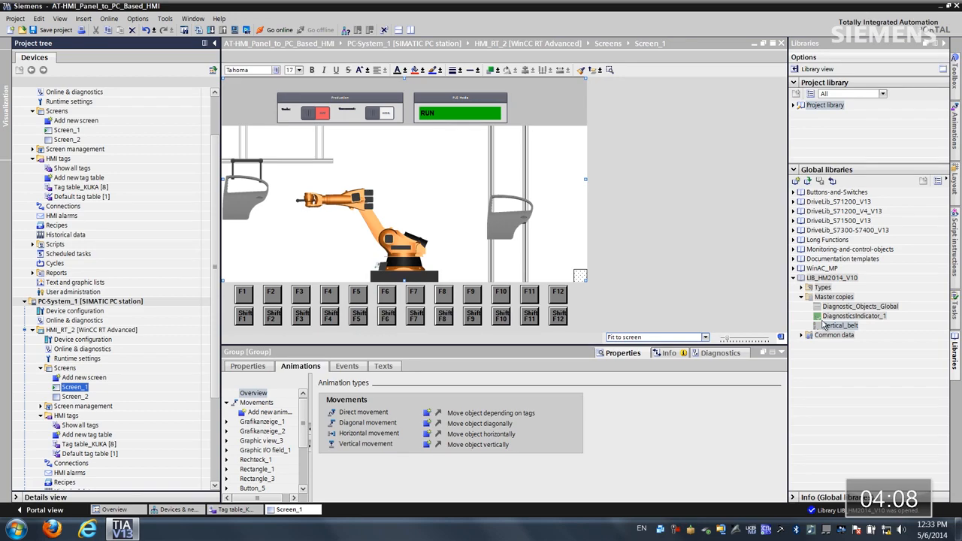
Place the DiagnosticsIndicator_1 master copy in the upper-right area of Screen_1 and open the Global screen of HMI_RT_2
left_click_drag(821, 323, 552, 97)
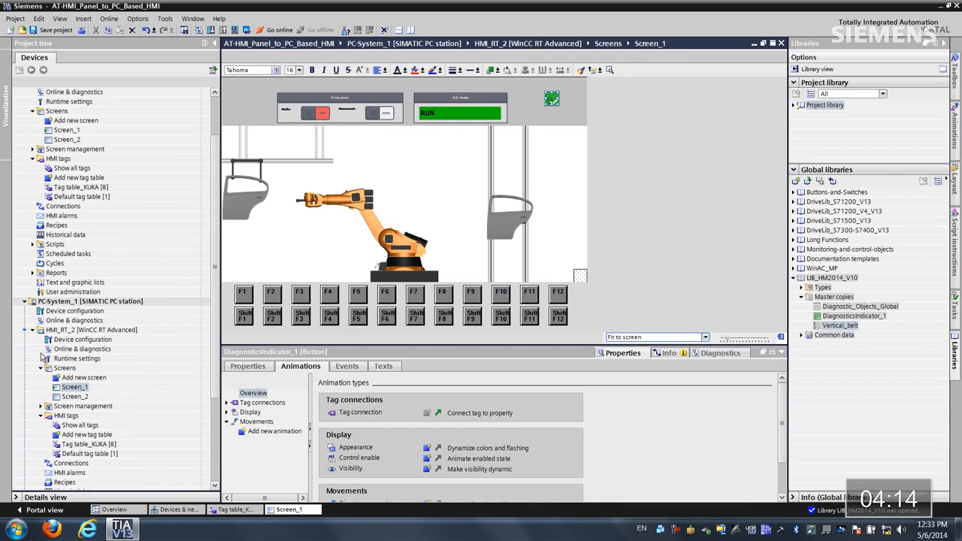
scroll(112, 301, "down", 4)
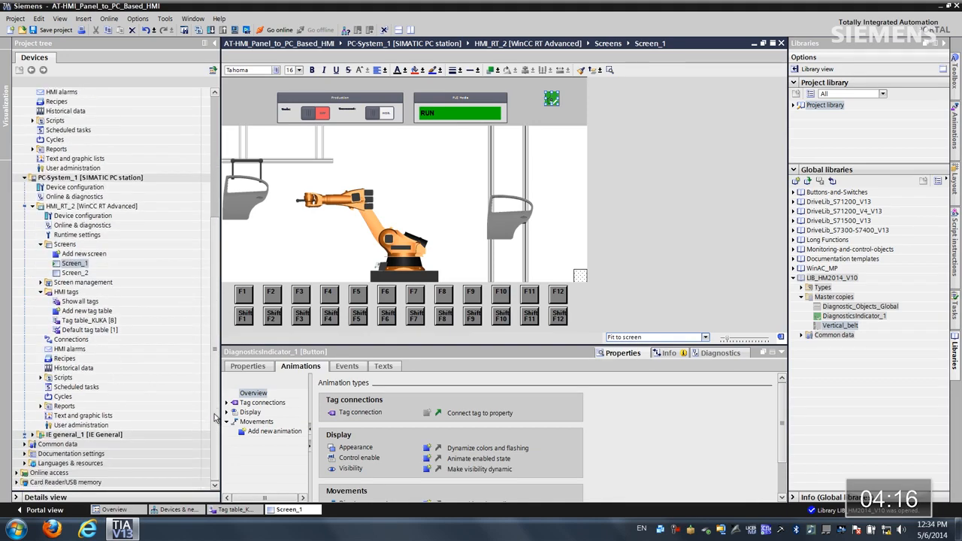
left_click(40, 283)
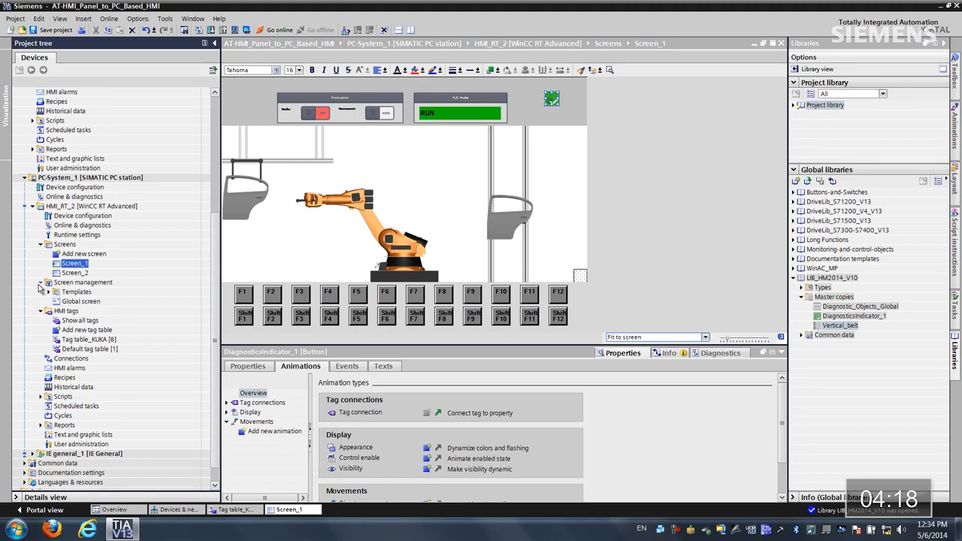
double_click(80, 302)
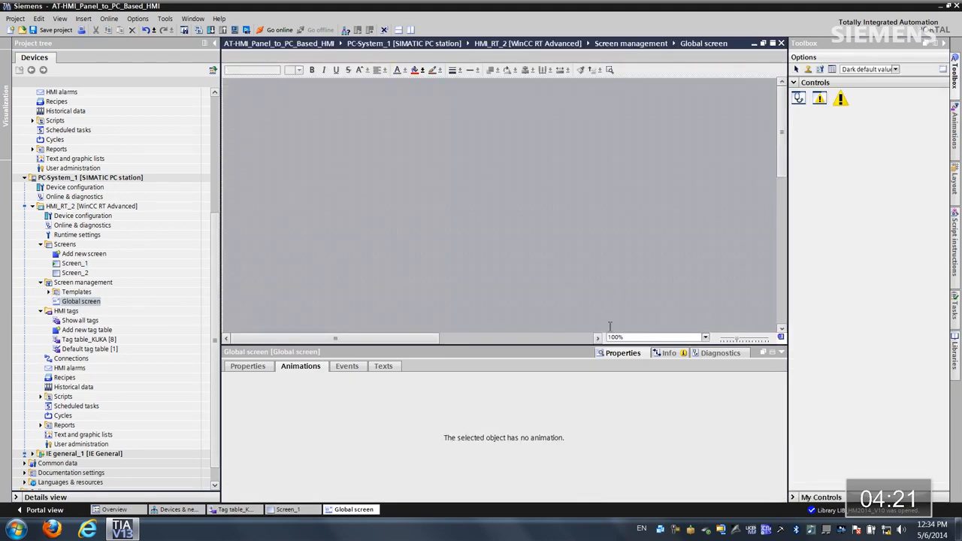
Fit the Global screen to the screen and place the Diagnostic_Objects_Global master copy from LIB_HM2014_V10 on it
left_click(706, 338)
left_click(670, 425)
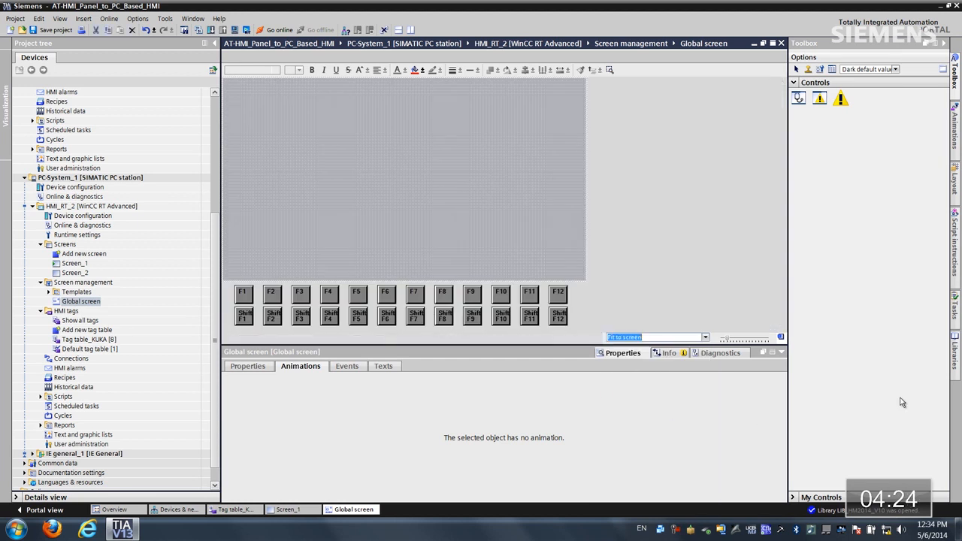
left_click(955, 353)
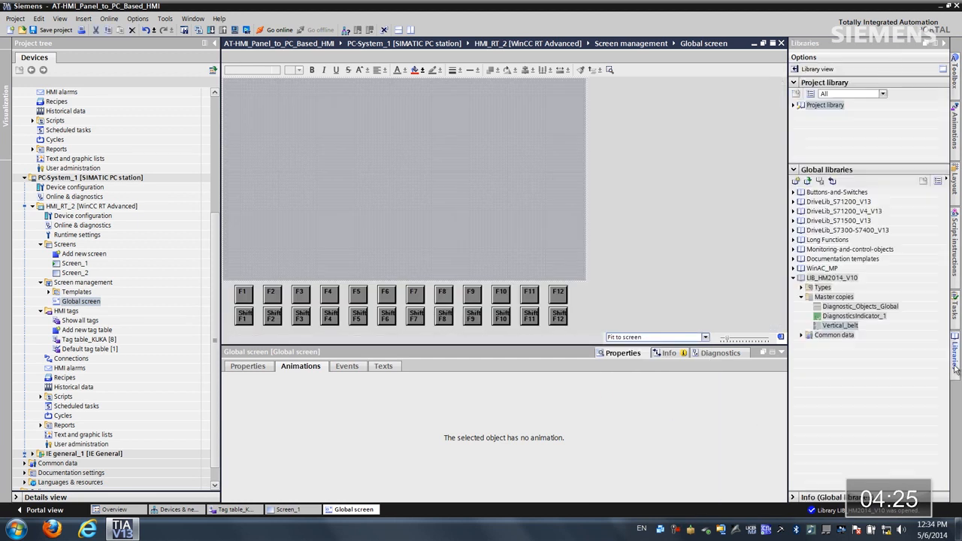
left_click(843, 306)
left_click_drag(607, 258, 393, 150)
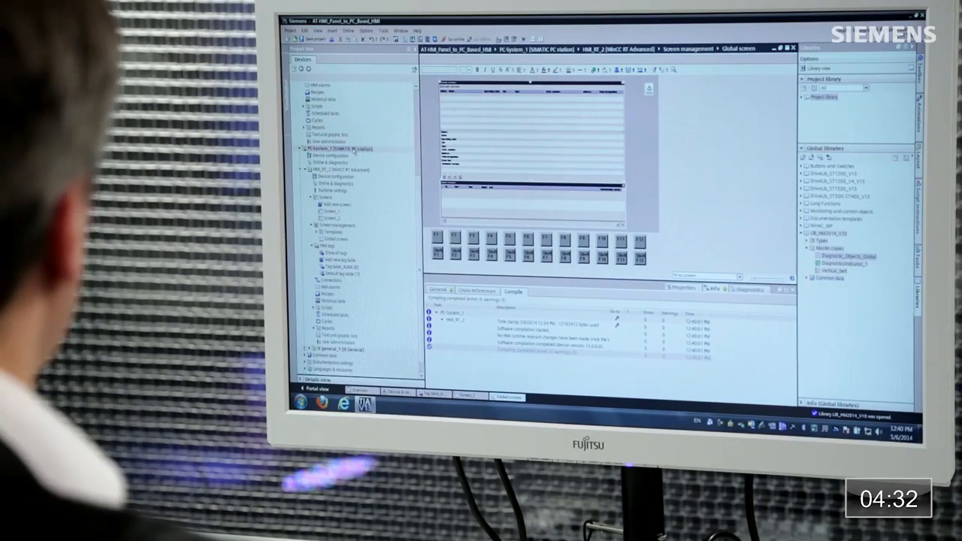
Start the runtime of PC-System_1 and switch the production Movement to VERT. and the Mode to ON
left_click(360, 149)
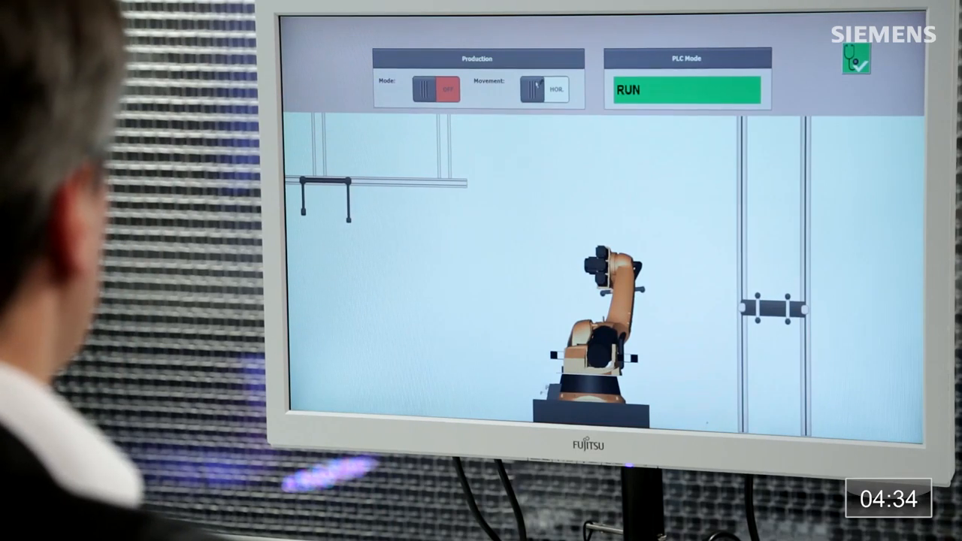
left_click(541, 88)
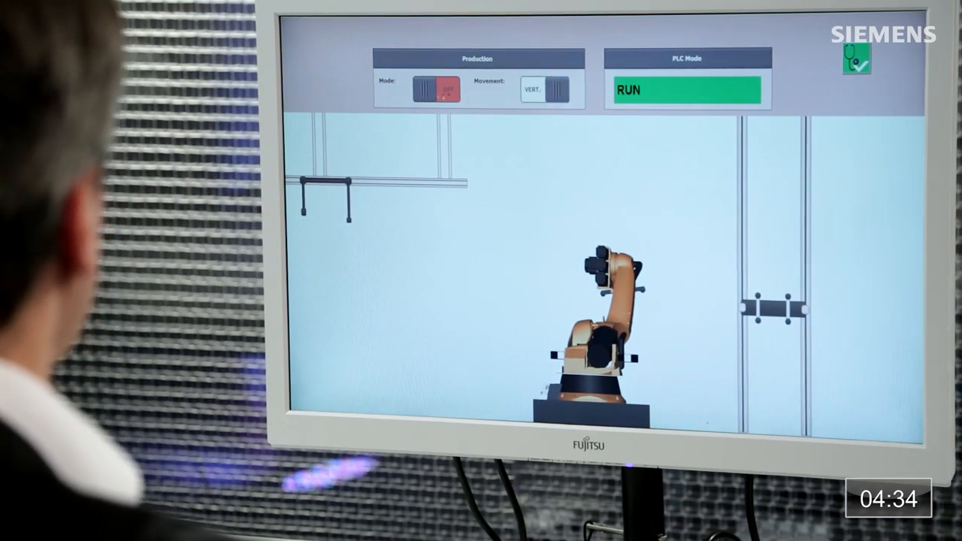
left_click(444, 93)
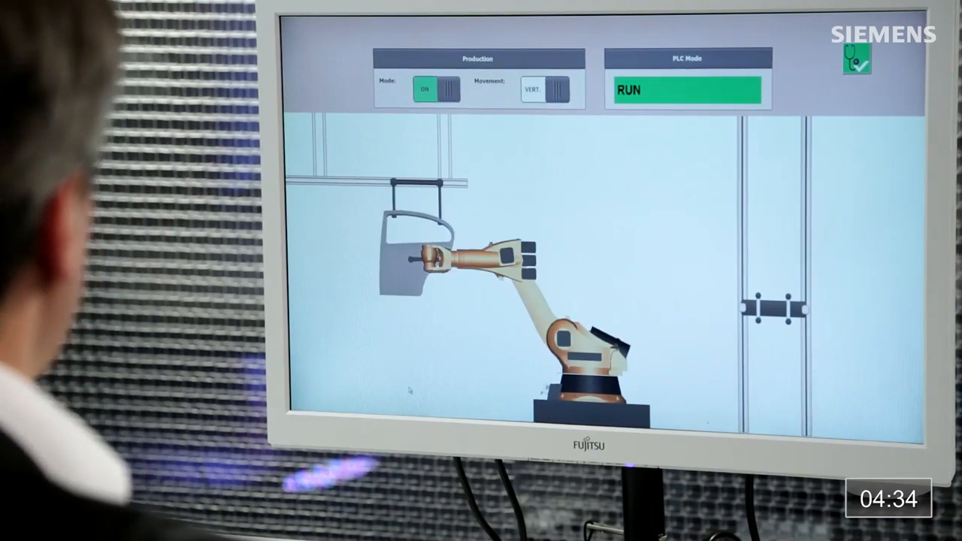